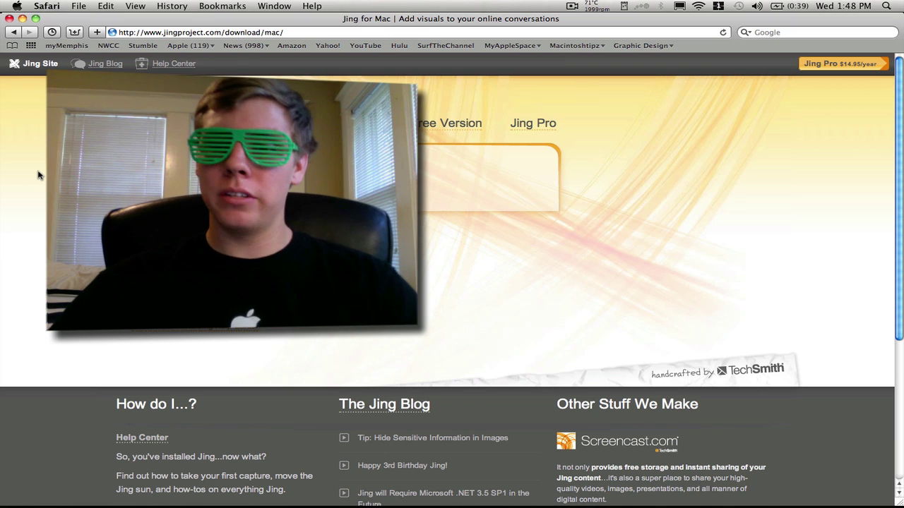
# Launch Jing from Spotlight by searching for 'j' and opening the top hit.
pyautogui.click(893, 6)
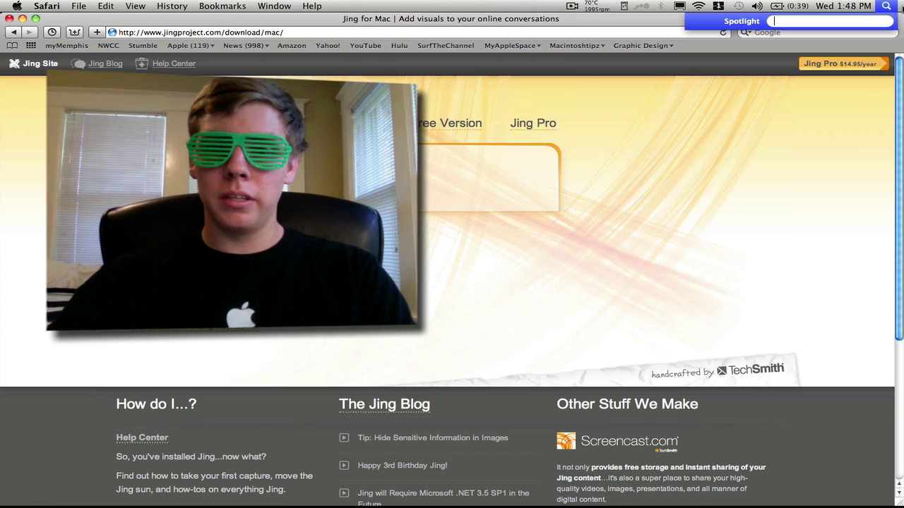
pyautogui.write('j')
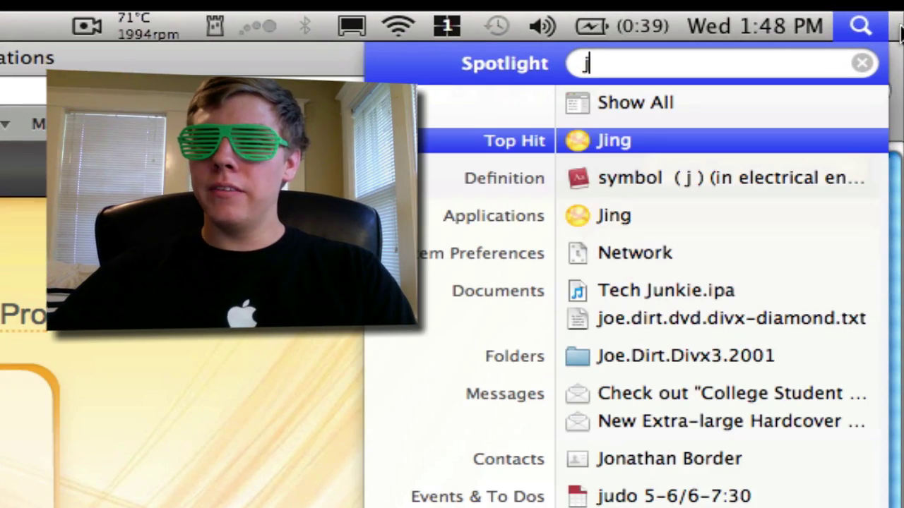
pyautogui.press('Return')
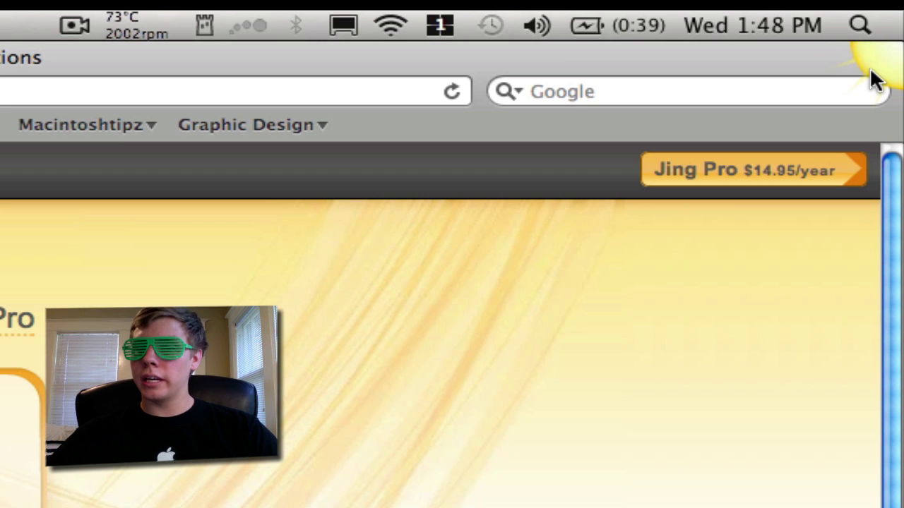
# Expand the Jing sun in the top-right corner to show its Capture, History and More buttons.
pyautogui.moveTo(891, 60)
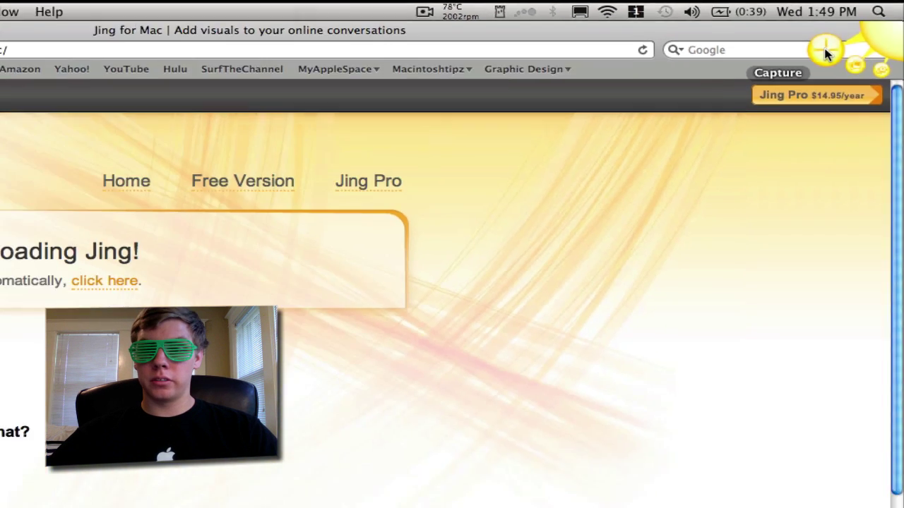
# Start a capture and select a 125 × 105 region around the Jing logo.
pyautogui.click(770, 94)
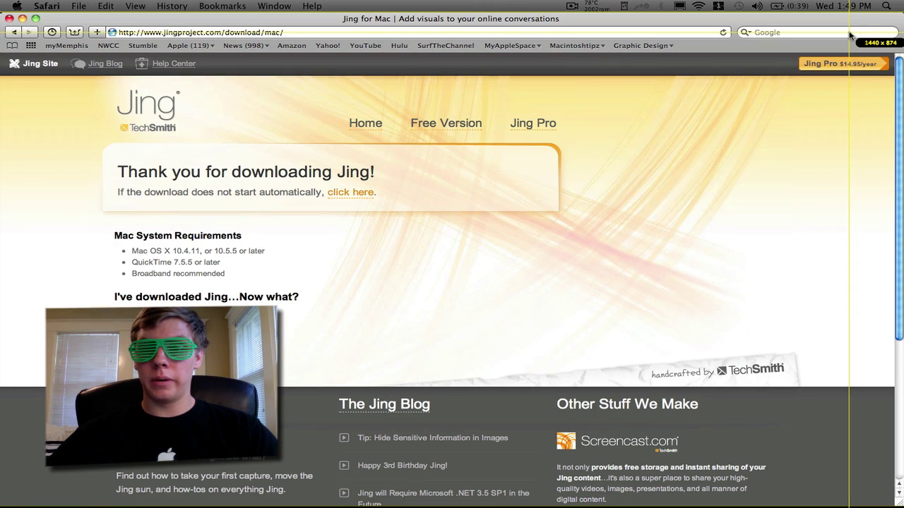
pyautogui.click(639, 187)
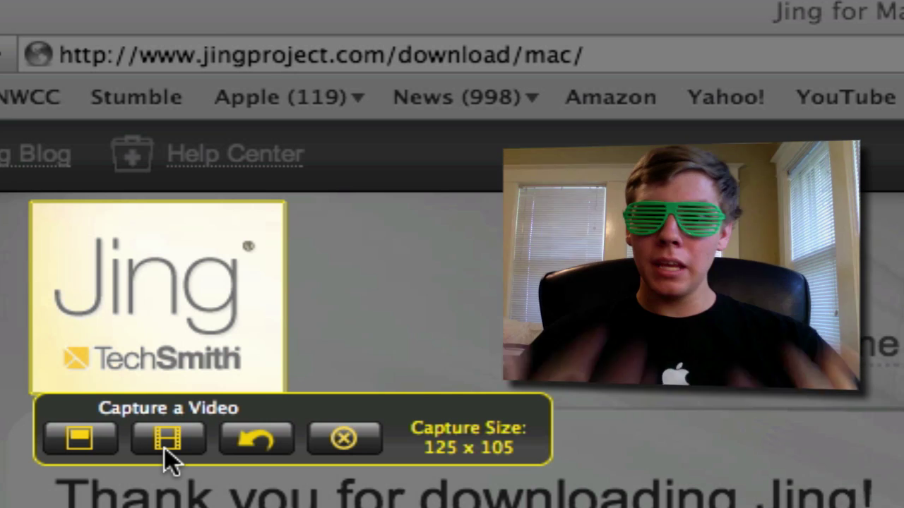
# Capture the selected region as an image and name it 'jing logo'.
pyautogui.click(76, 438)
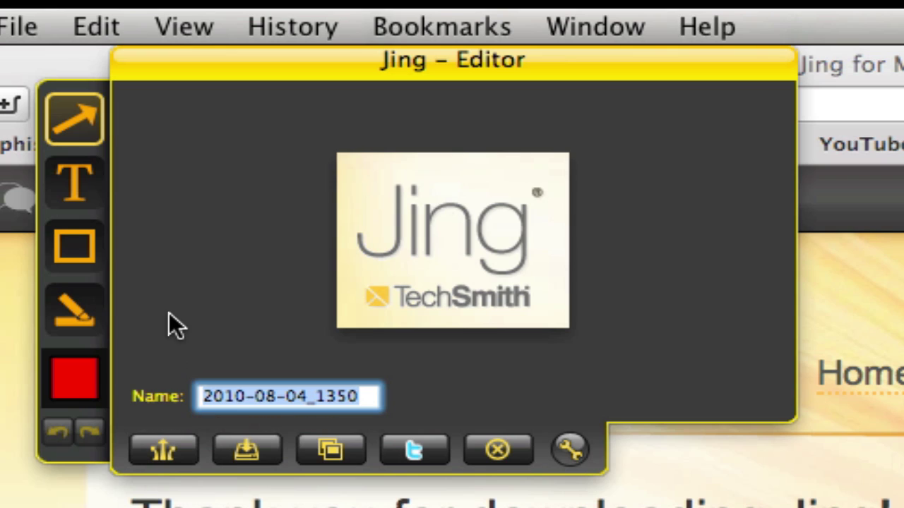
pyautogui.write('J')
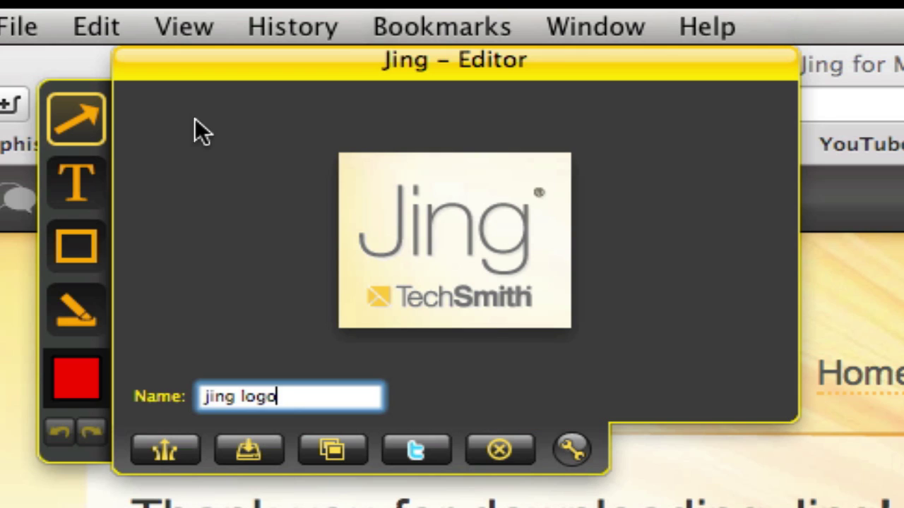
# Draw a red arrow pointing at TechSmith and add a 'free' text callout.
pyautogui.moveTo(362, 175); pyautogui.dragTo(415, 210)
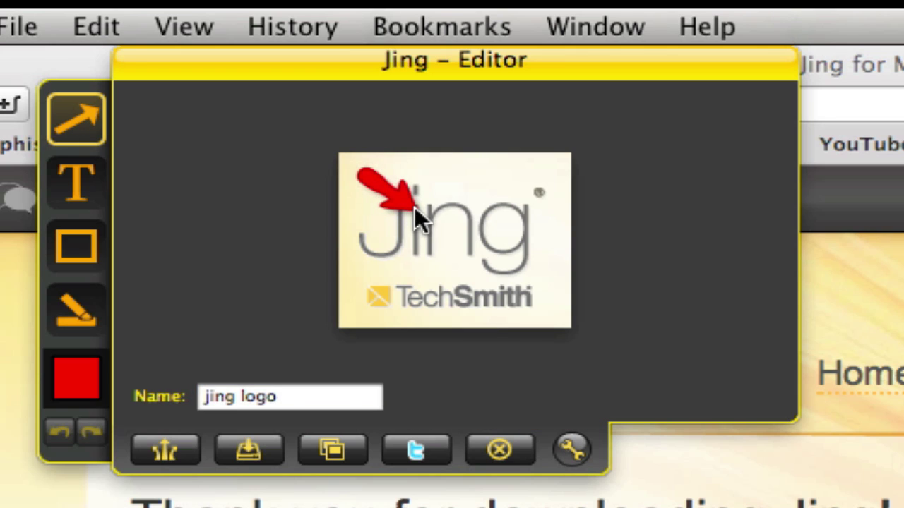
pyautogui.moveTo(409, 279); pyautogui.dragTo(409, 279)
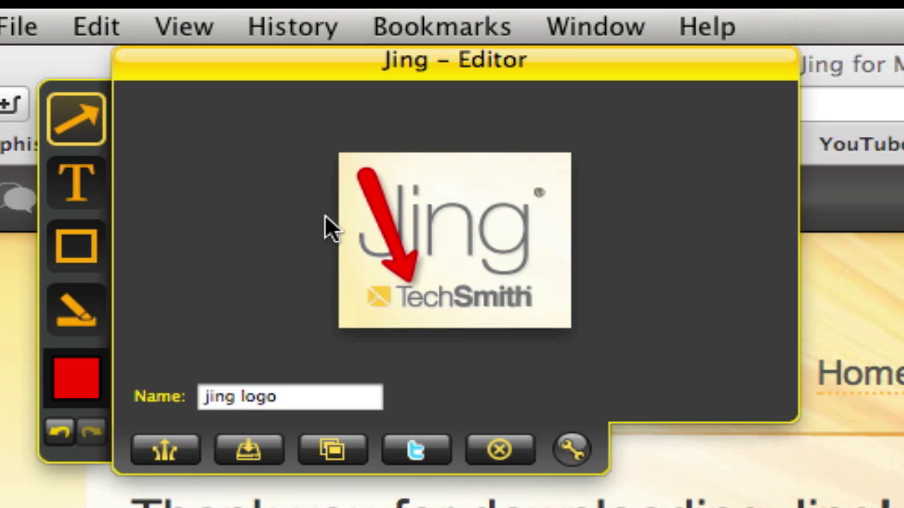
pyautogui.click(100, 195)
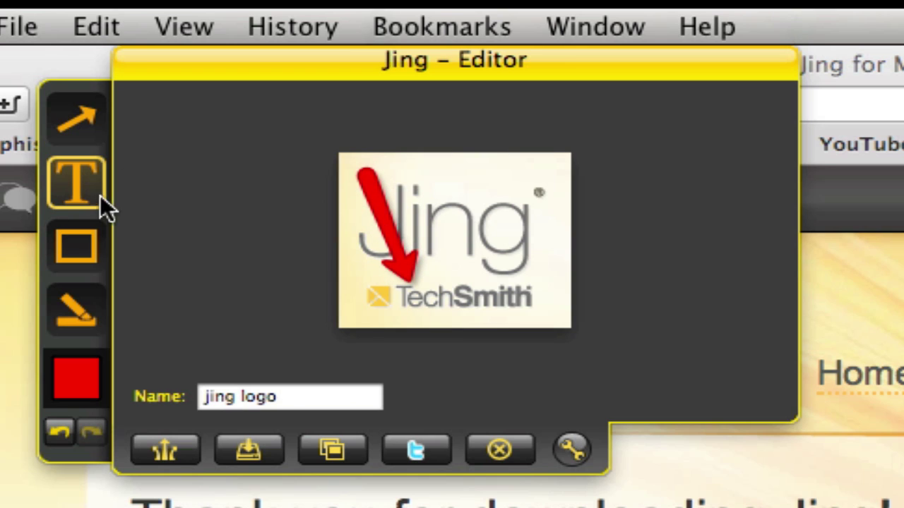
pyautogui.click(444, 182)
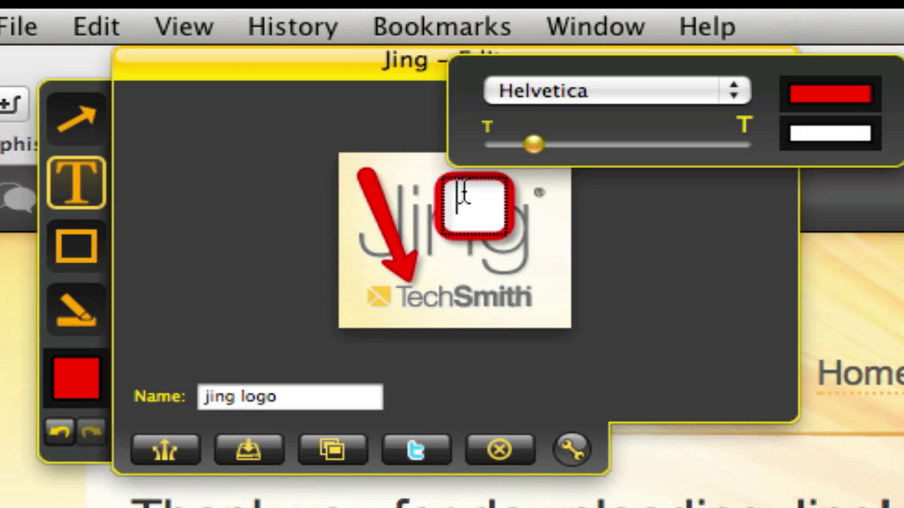
pyautogui.write('free')
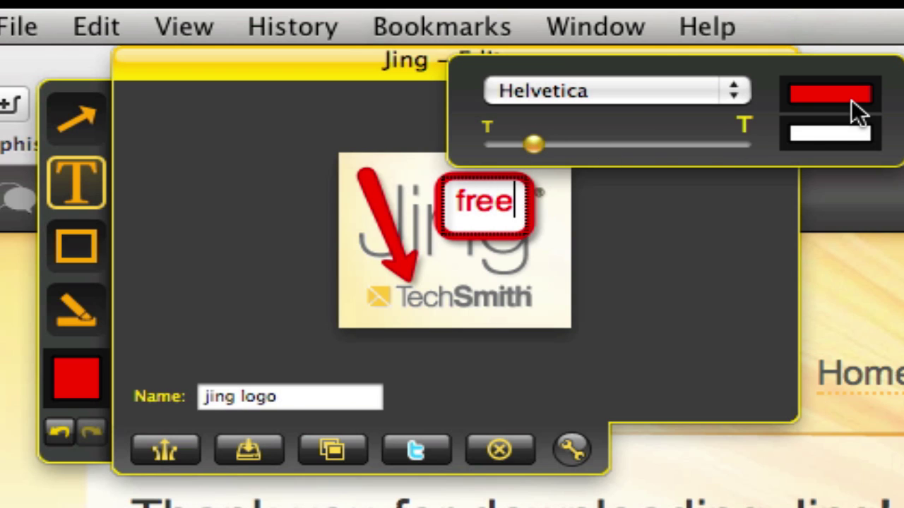
# Frame TechSmith with a red box and add yellow highlights beside the logo.
pyautogui.click(76, 243)
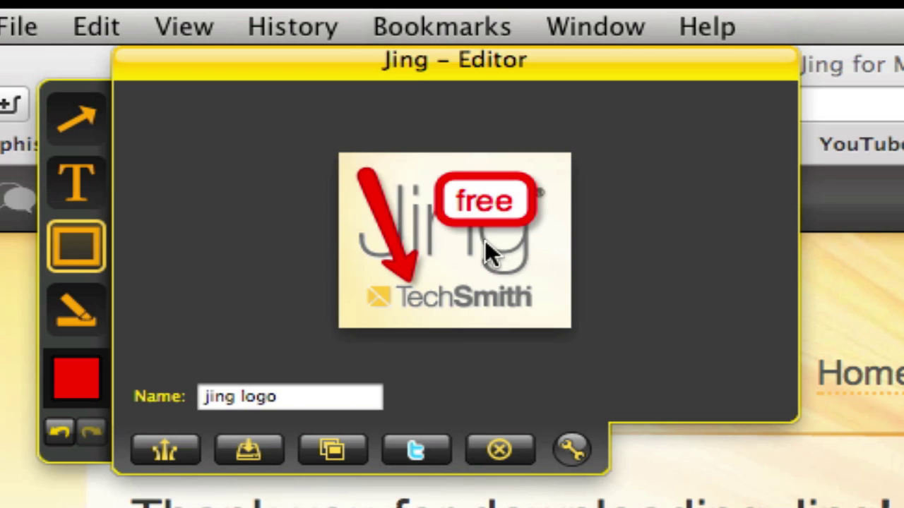
pyautogui.moveTo(438, 248); pyautogui.dragTo(557, 319)
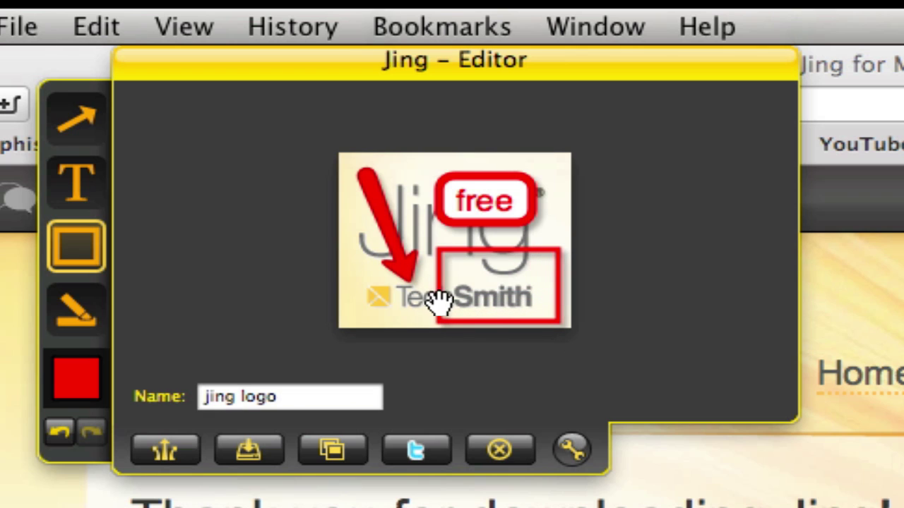
pyautogui.moveTo(438, 300)
pyautogui.mouseDown()
pyautogui.moveTo(416, 304)
pyautogui.moveTo(443, 305)
pyautogui.mouseUp()
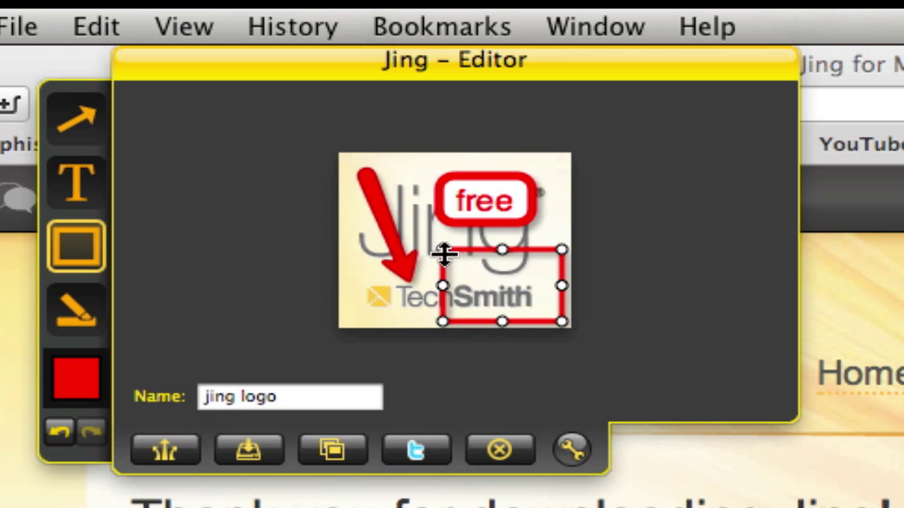
pyautogui.moveTo(443, 254); pyautogui.dragTo(364, 249)
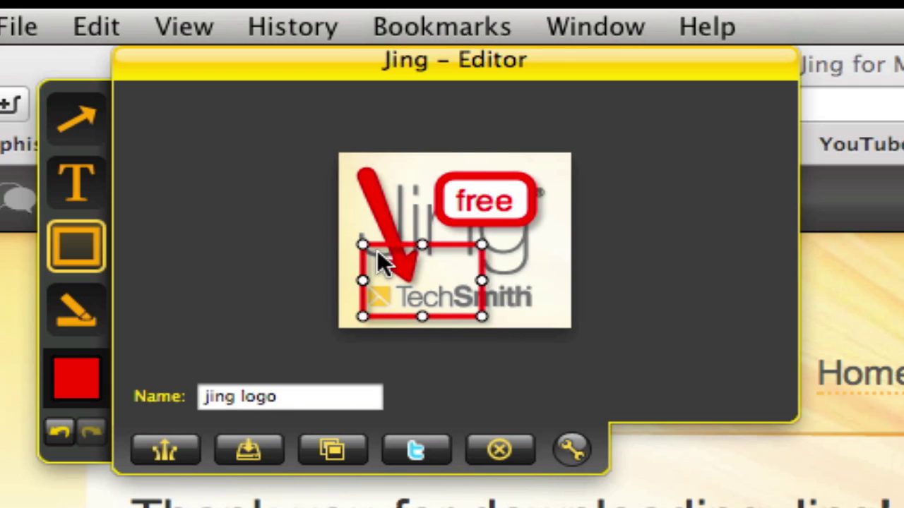
pyautogui.moveTo(480, 247); pyautogui.dragTo(543, 278)
pyautogui.click(60, 310)
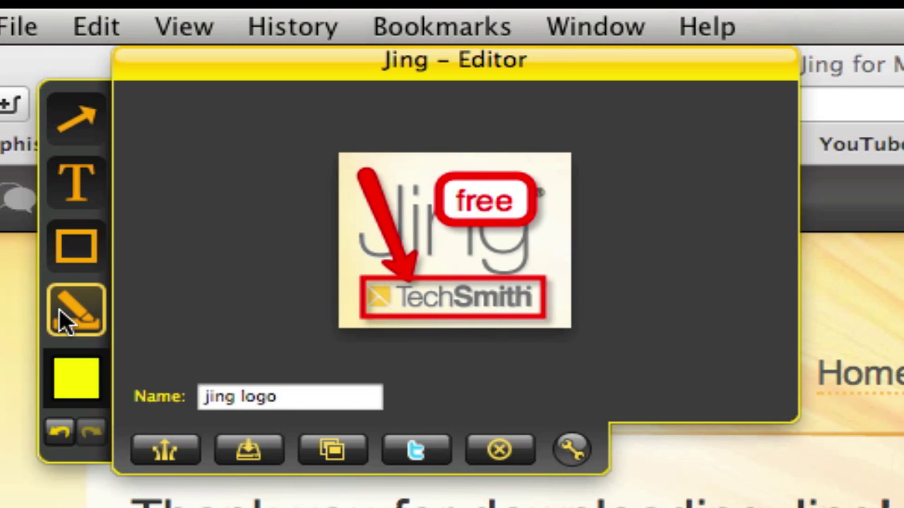
pyautogui.moveTo(537, 230); pyautogui.dragTo(536, 254)
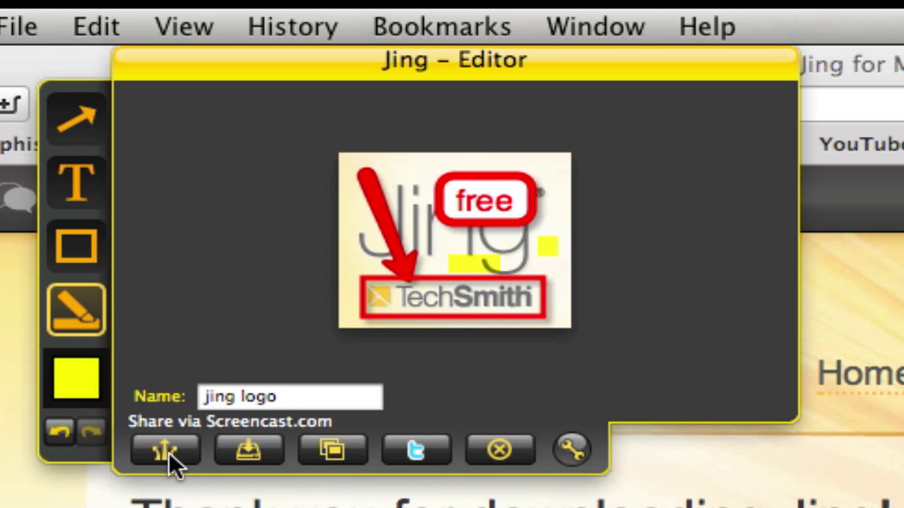
# Cancel saving, then capture the Jing logo region again as a new image.
pyautogui.click(247, 451)
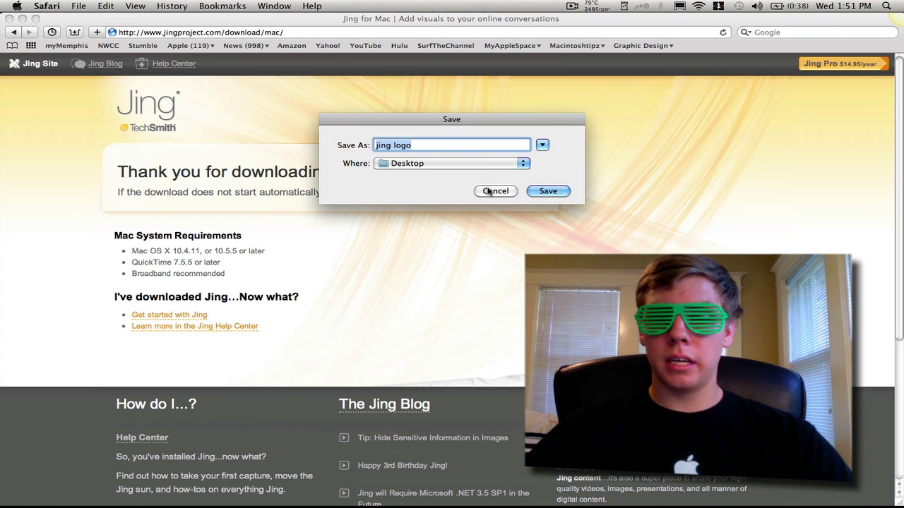
pyautogui.click(489, 191)
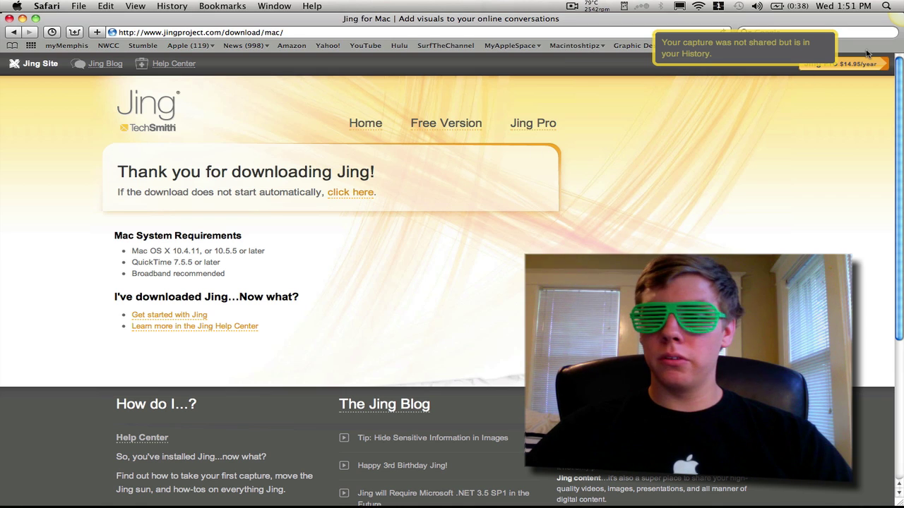
pyautogui.moveTo(898, 18)
pyautogui.click(852, 32)
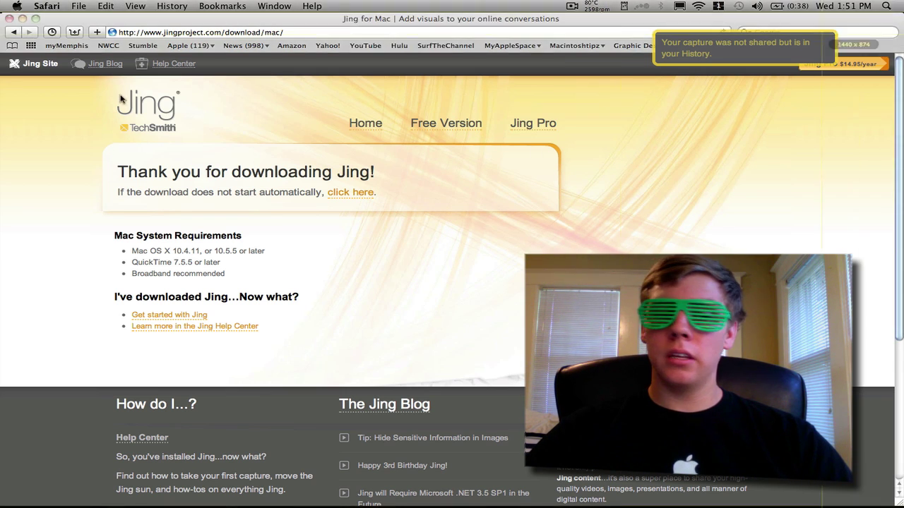
pyautogui.moveTo(110, 86); pyautogui.dragTo(181, 141)
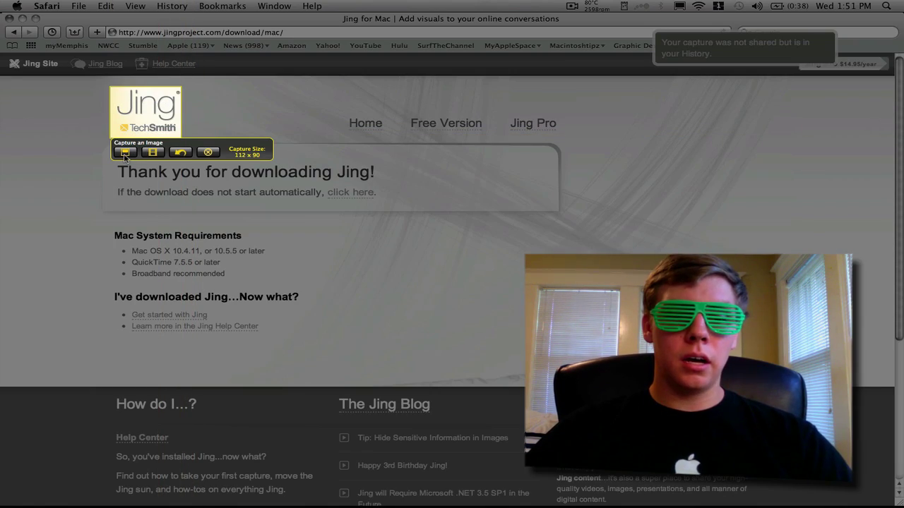
pyautogui.click(124, 153)
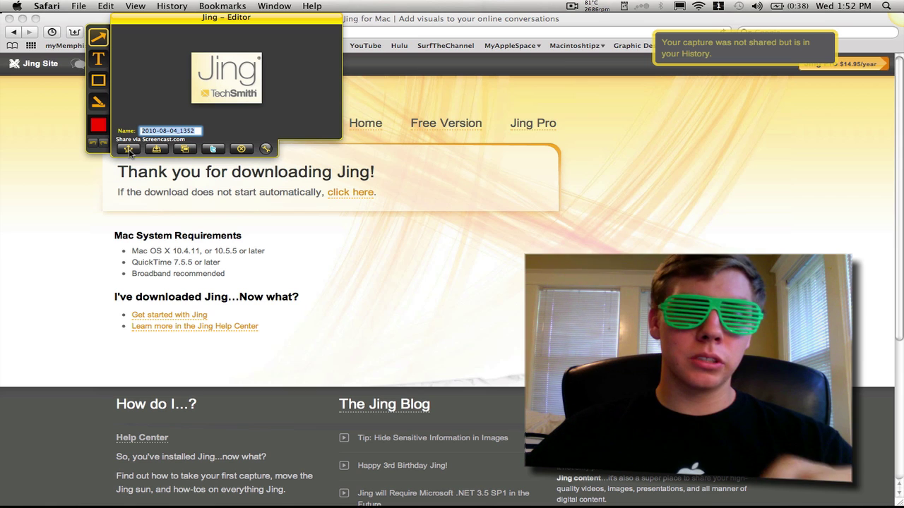
# Start sharing to Screencast.com, cancel the login, then show all open windows.
pyautogui.click(128, 149)
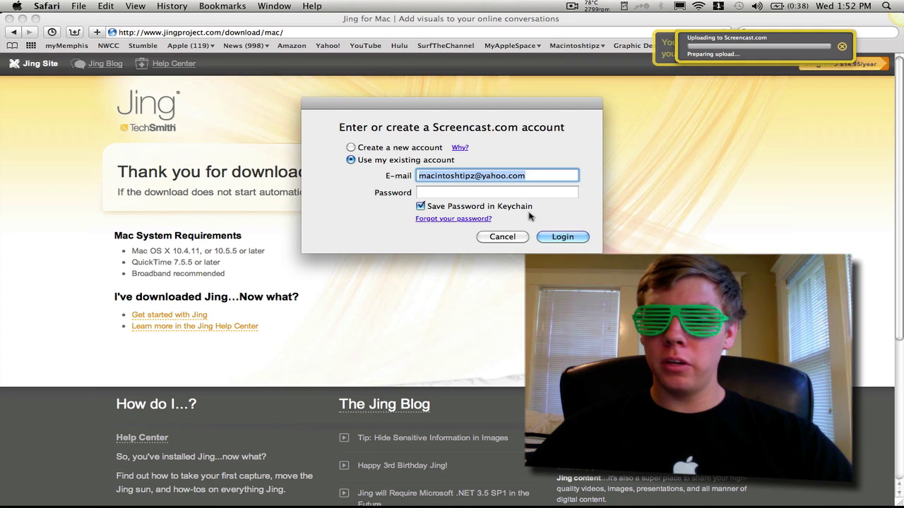
pyautogui.click(502, 237)
pyautogui.press('Return')
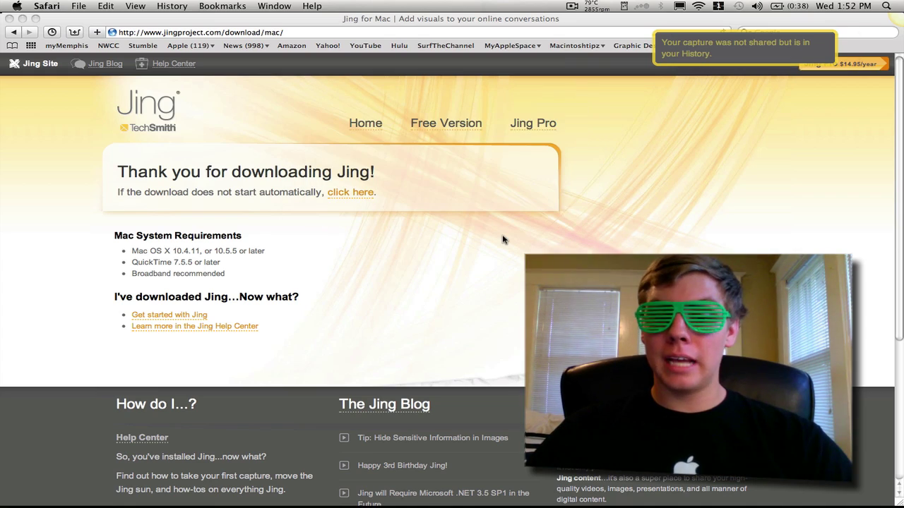
pyautogui.press('F9')
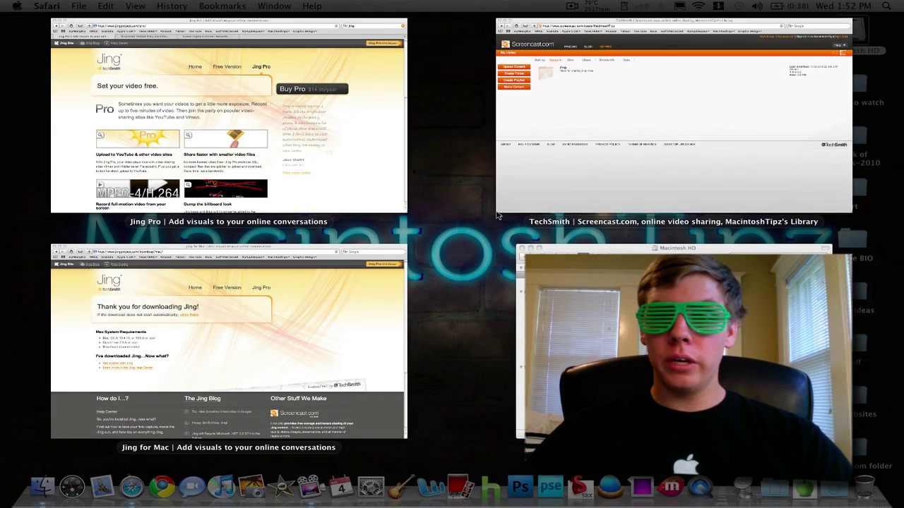
# Bring the Jing Pro Safari page to the front, then clear all windows to show the desktop.
pyautogui.click(674, 116)
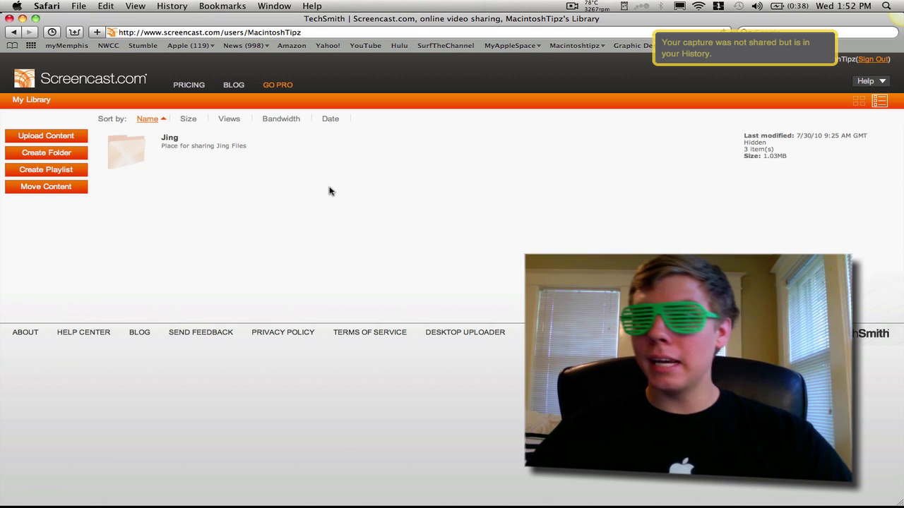
pyautogui.moveTo(902, 2)
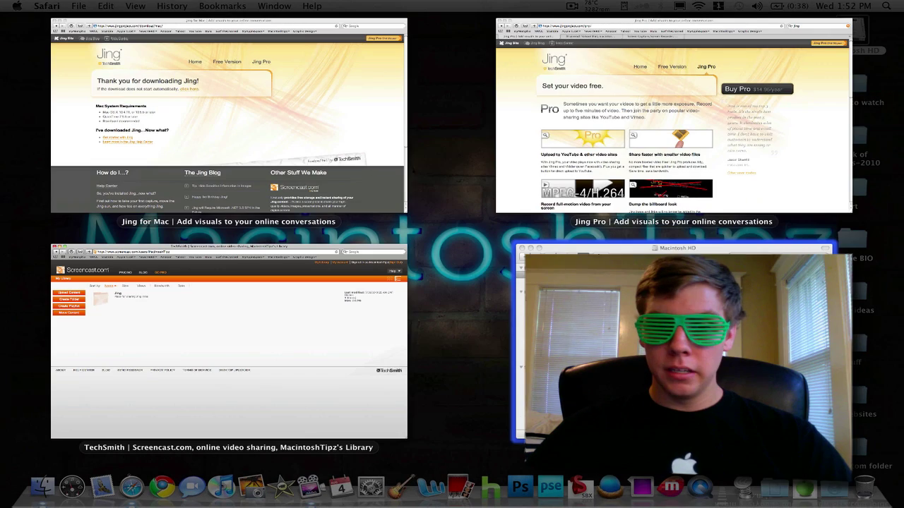
pyautogui.click(489, 328)
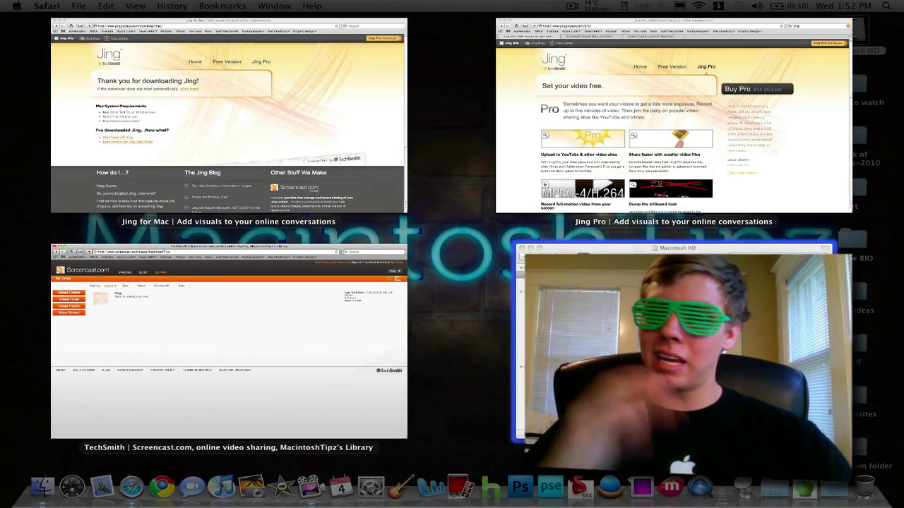
pyautogui.click(716, 142)
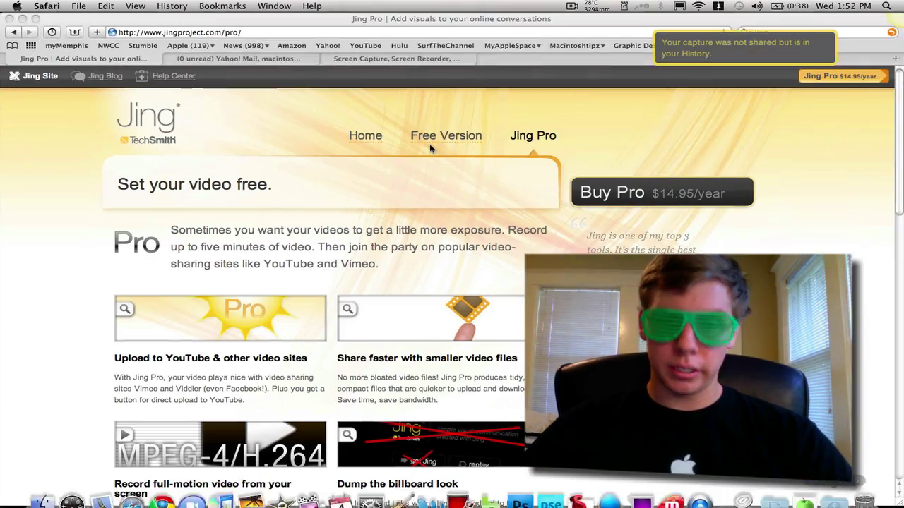
pyautogui.moveTo(903, 1)
pyautogui.click(463, 248)
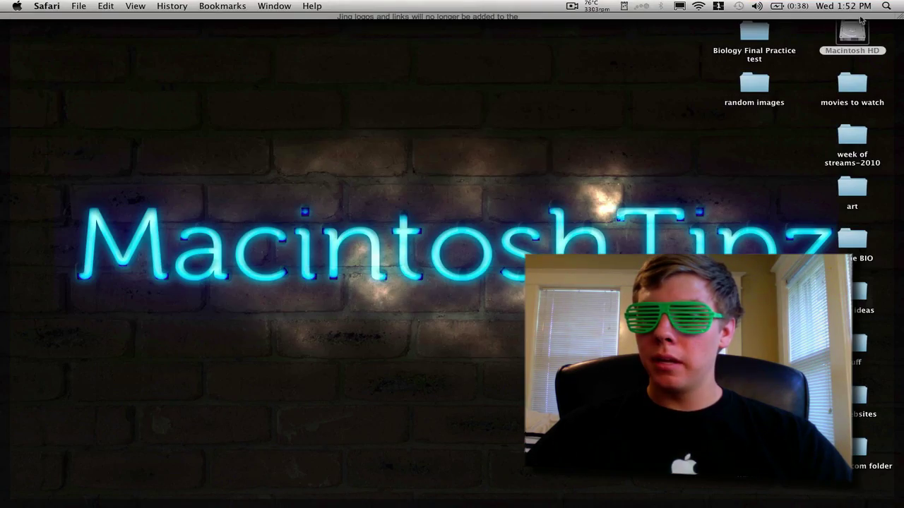
# Open the Macintosh HD drive window and start a new Jing capture.
pyautogui.doubleClick(852, 34)
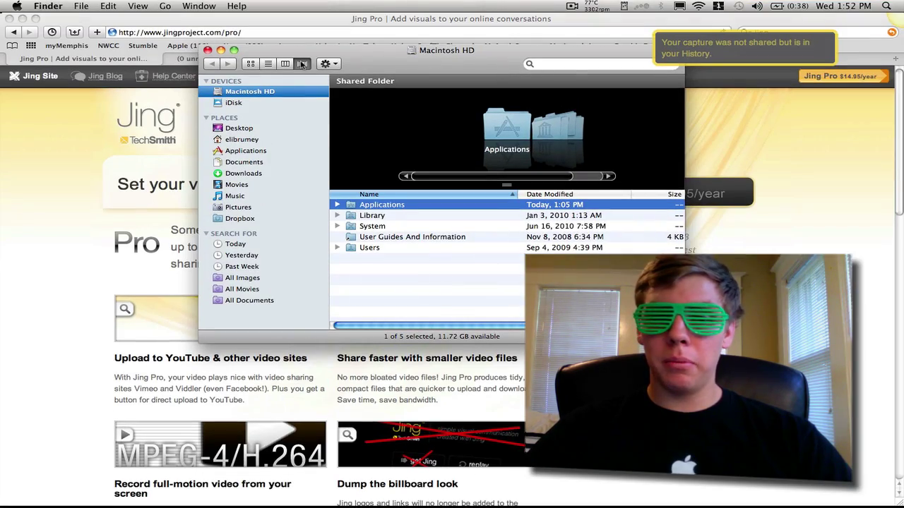
pyautogui.moveTo(873, 27)
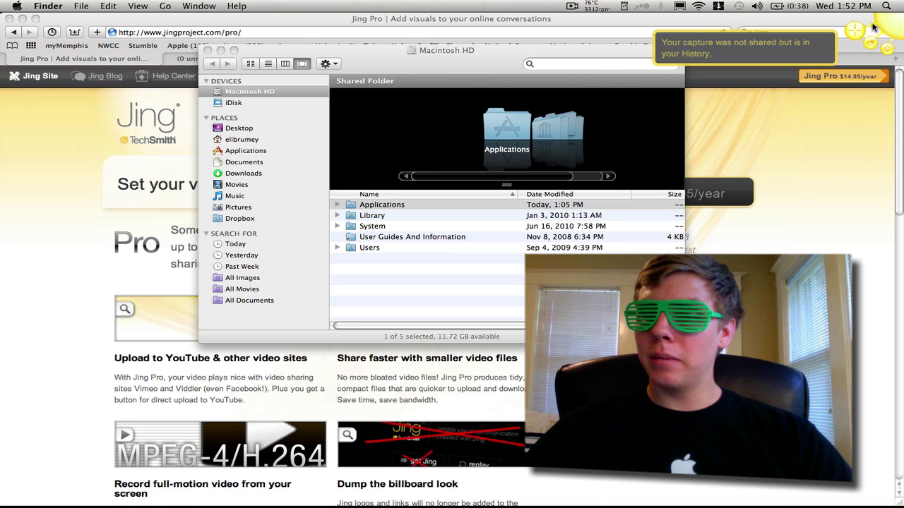
pyautogui.click(852, 31)
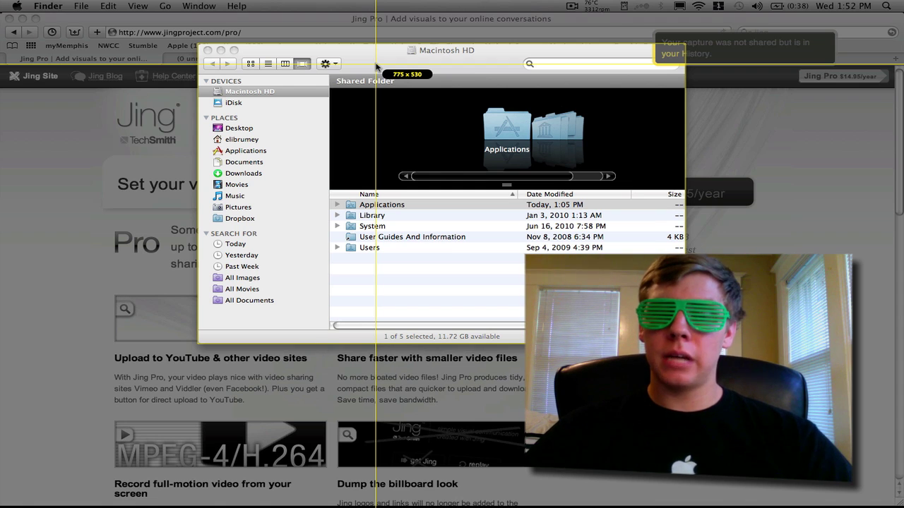
# Select the Macintosh HD Finder window as the capture area and capture it as an image.
pyautogui.click(376, 66)
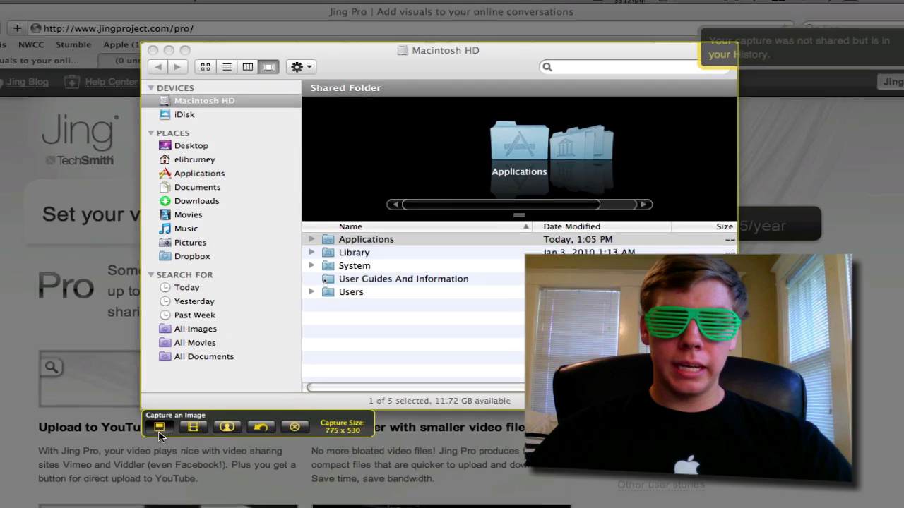
pyautogui.click(203, 359)
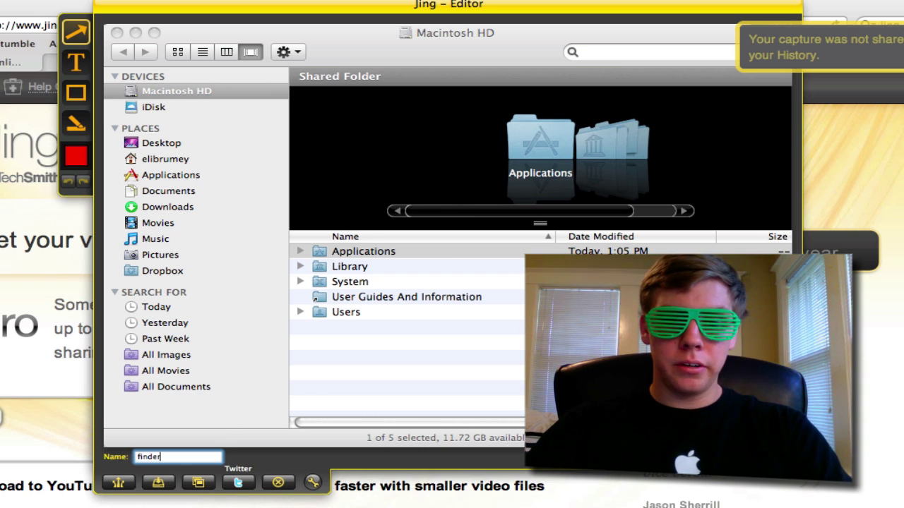
# Tweet the Finder capture with the message 'Demo over jing' plus its short link.
pyautogui.click(239, 483)
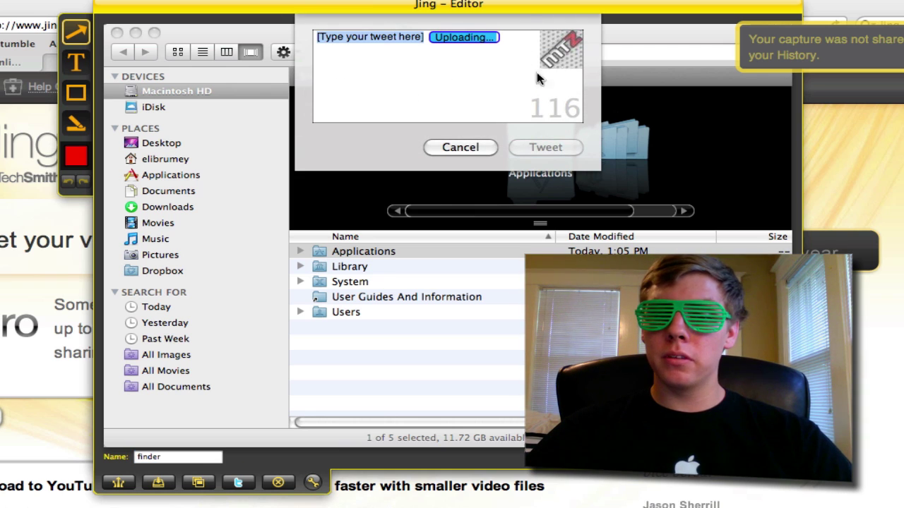
pyautogui.click(386, 85)
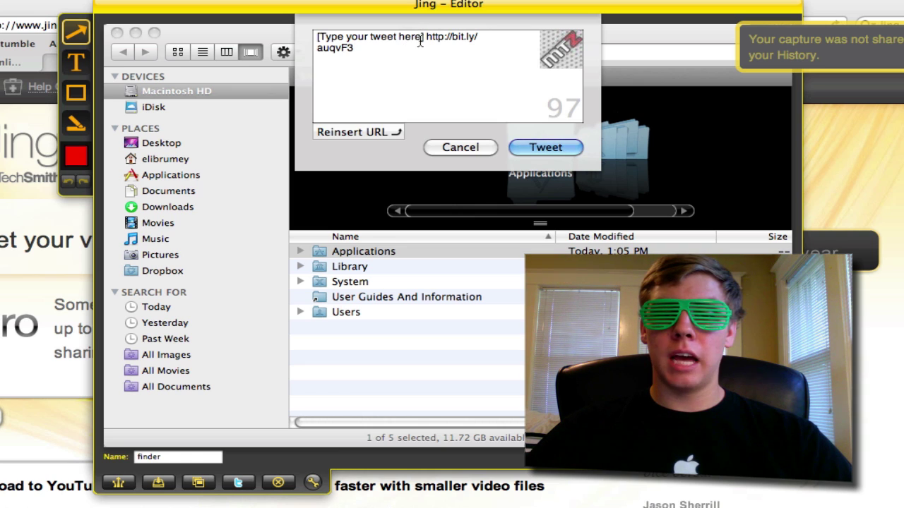
pyautogui.moveTo(317, 37); pyautogui.dragTo(423, 40)
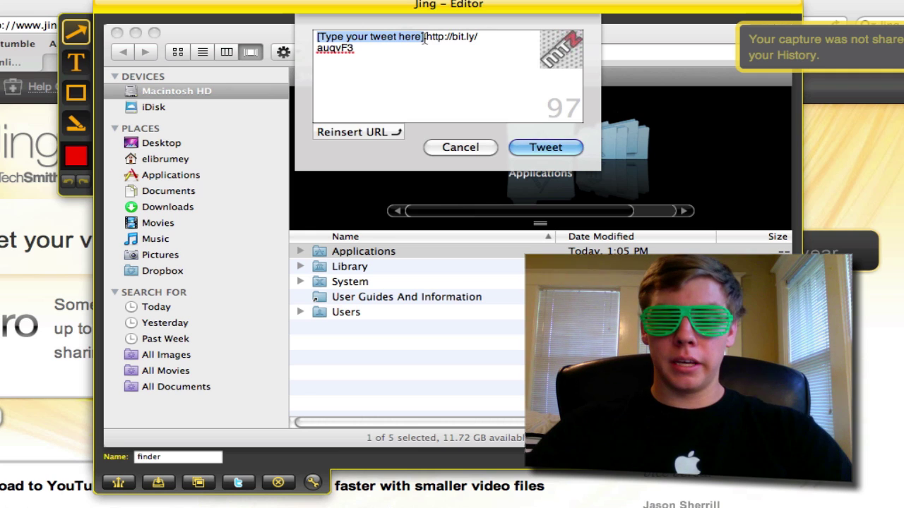
pyautogui.write('Demo of')
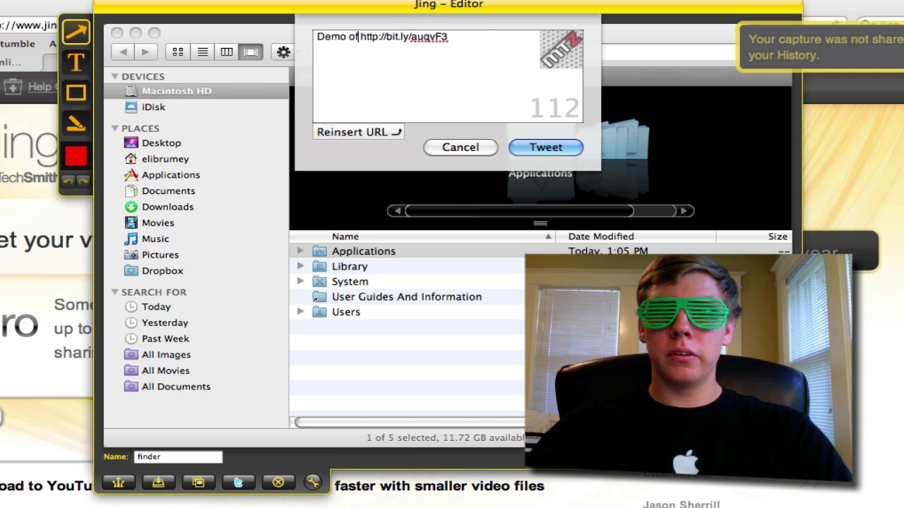
pyautogui.press('BackSpace')
pyautogui.write('ver jing')
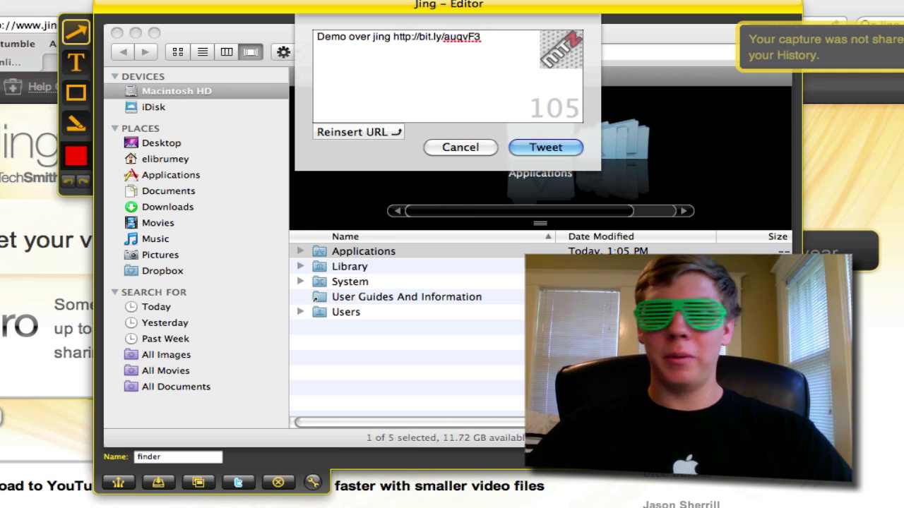
pyautogui.click(565, 147)
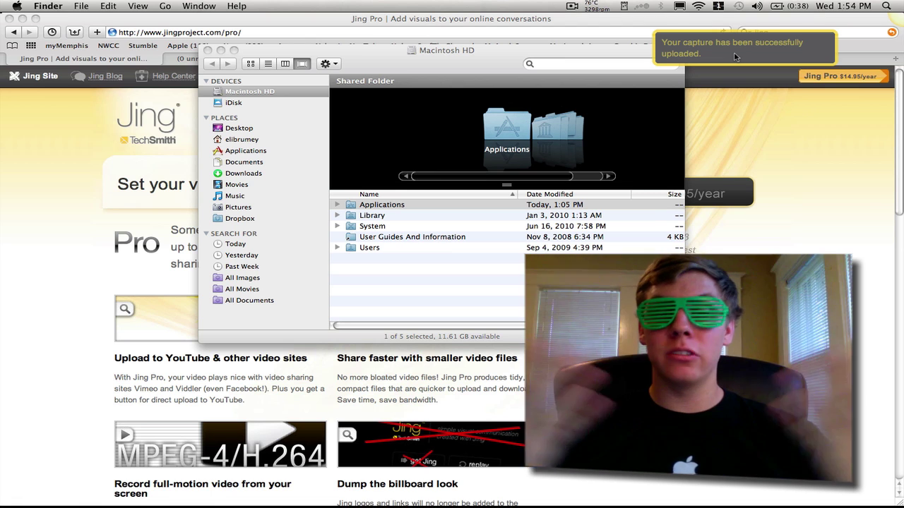
pyautogui.click(459, 62)
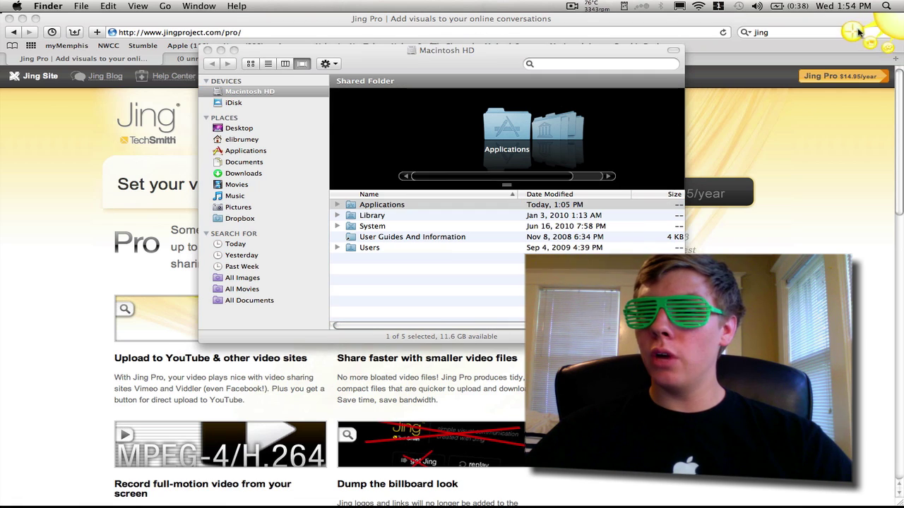
# Record a video of the Macintosh HD window and finish it into the 2010-08-04_1355 preview.
pyautogui.click(857, 32)
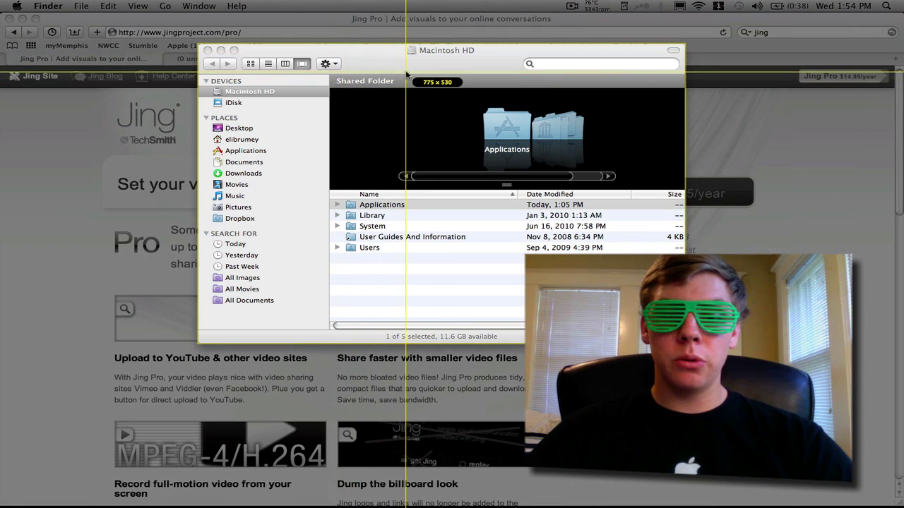
pyautogui.click(405, 73)
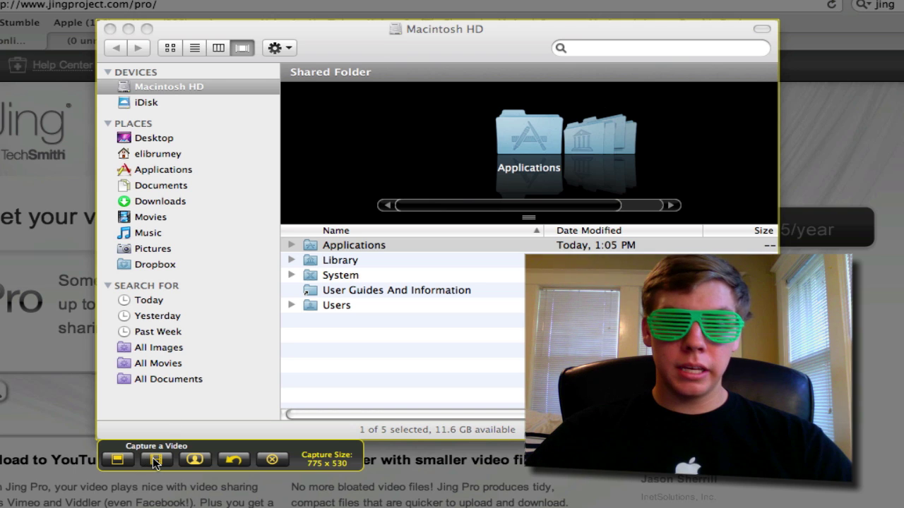
pyautogui.click(155, 460)
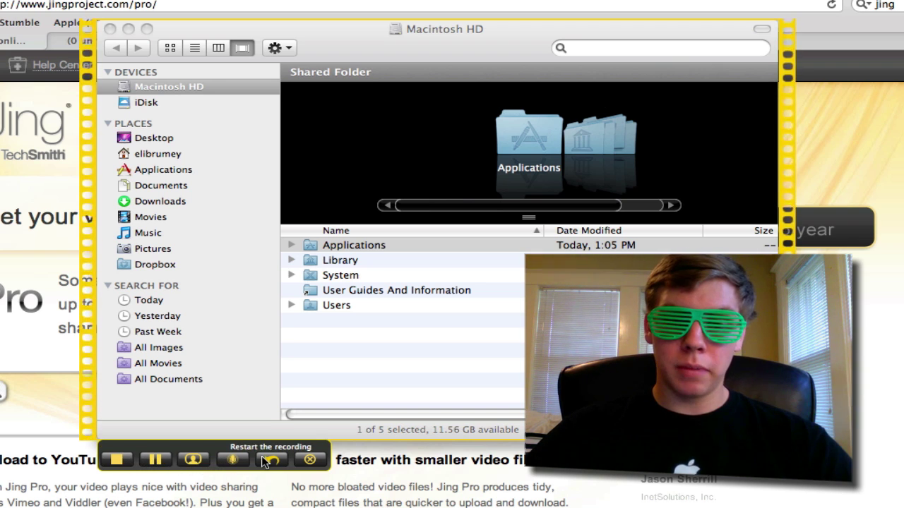
pyautogui.click(121, 459)
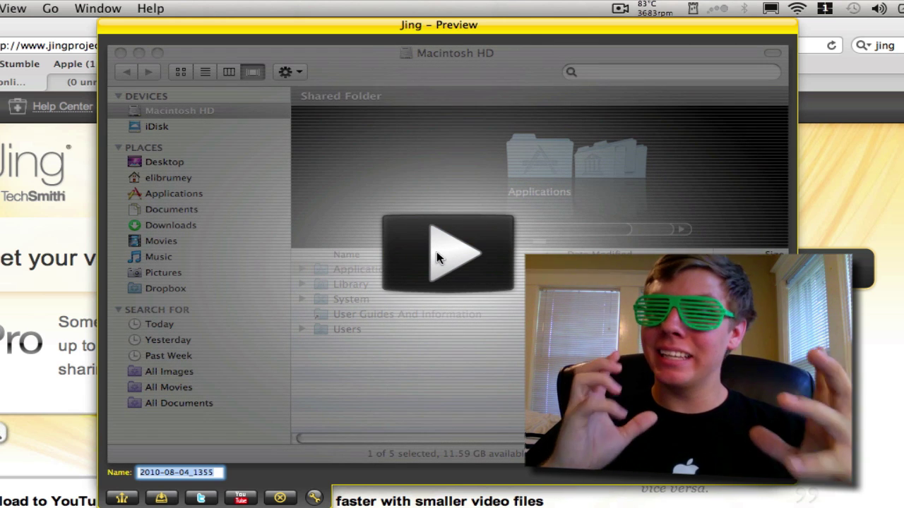
# Play the 2010-08-04_1355 video in the preview for a few seconds, then pause it.
pyautogui.click(437, 253)
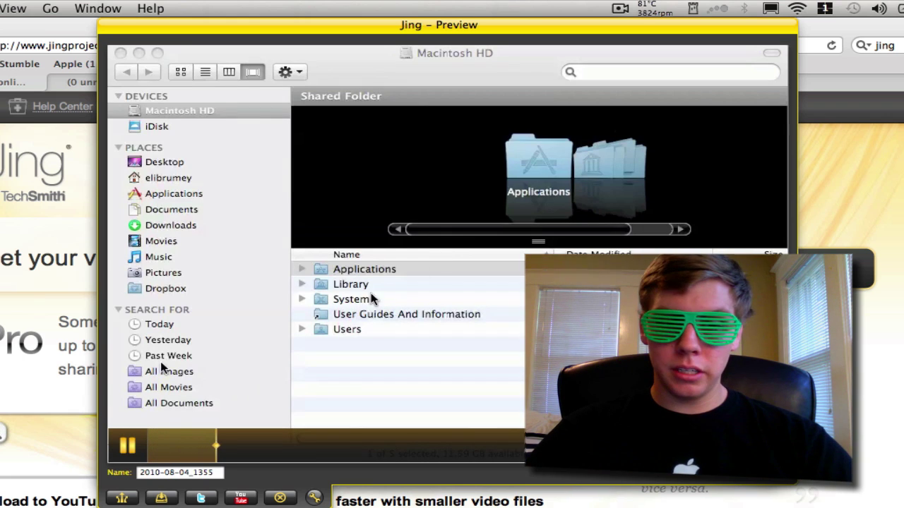
pyautogui.click(121, 446)
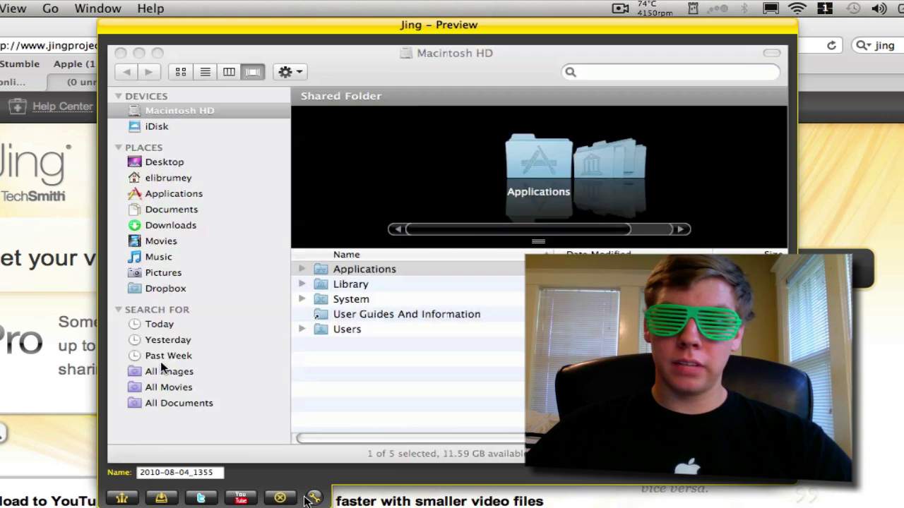
# Delete the existing YouTube share button from Jing's button bar.
pyautogui.click(314, 499)
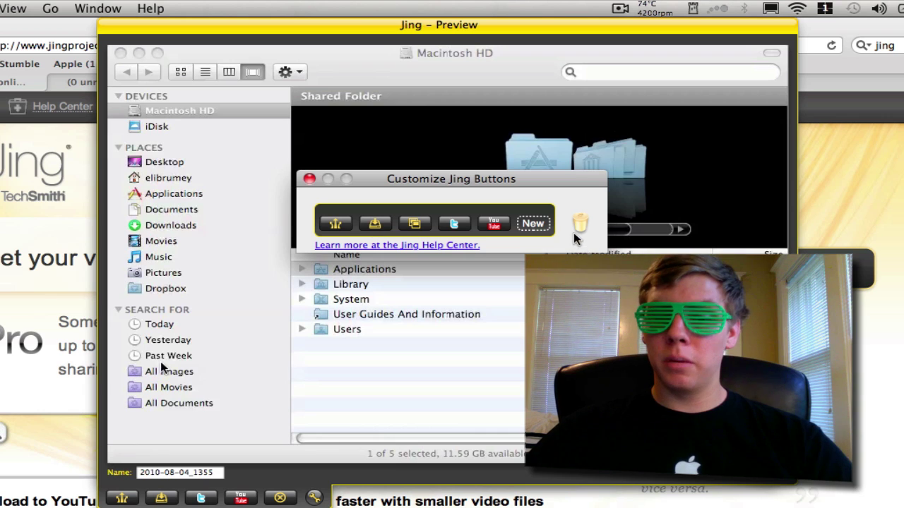
pyautogui.moveTo(481, 228); pyautogui.dragTo(580, 224)
pyautogui.click(583, 286)
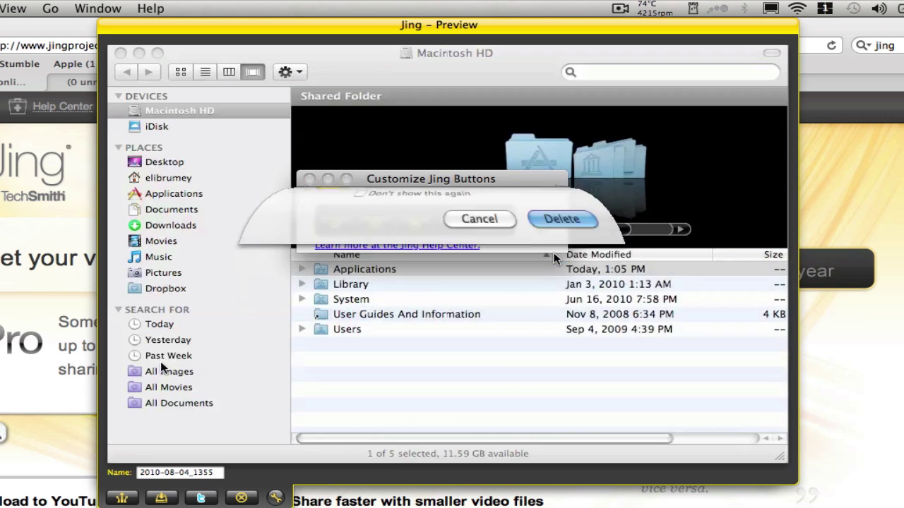
# Create a new YouTube share button with the channel's username and save it.
pyautogui.click(495, 225)
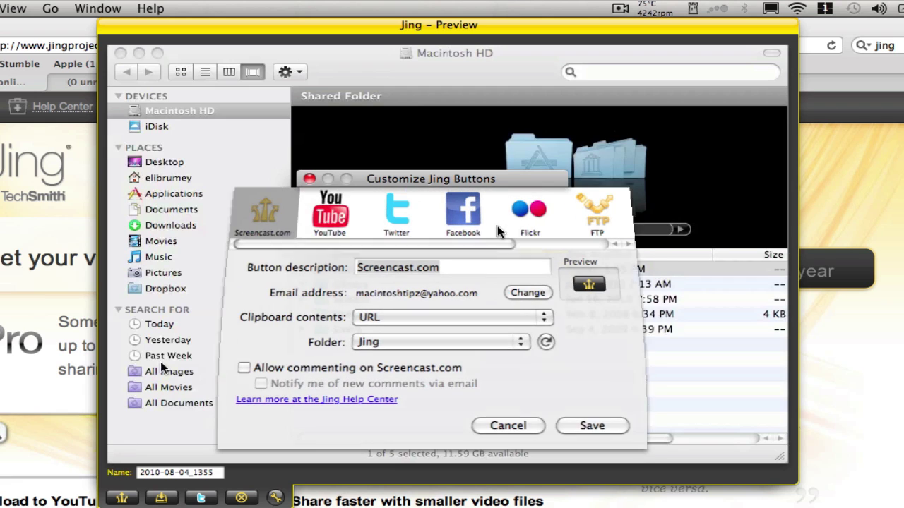
pyautogui.click(325, 212)
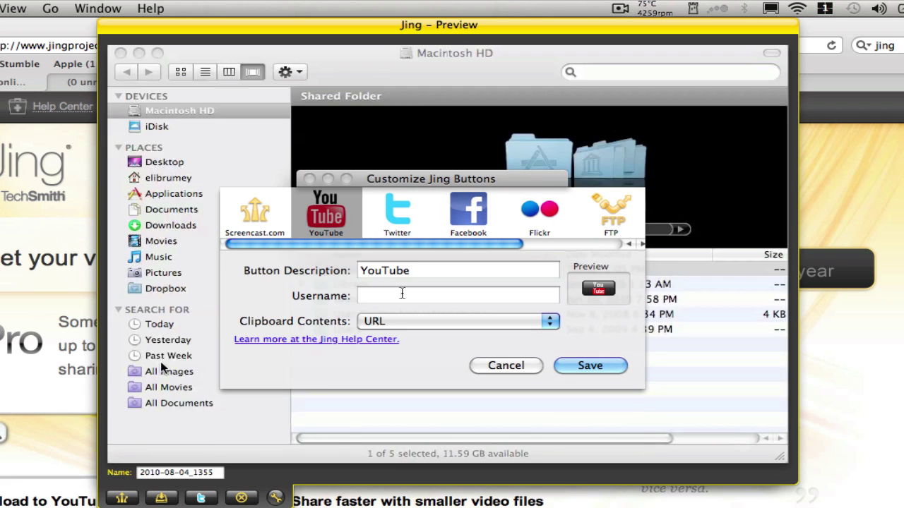
pyautogui.click(402, 294)
pyautogui.write('Macinto')
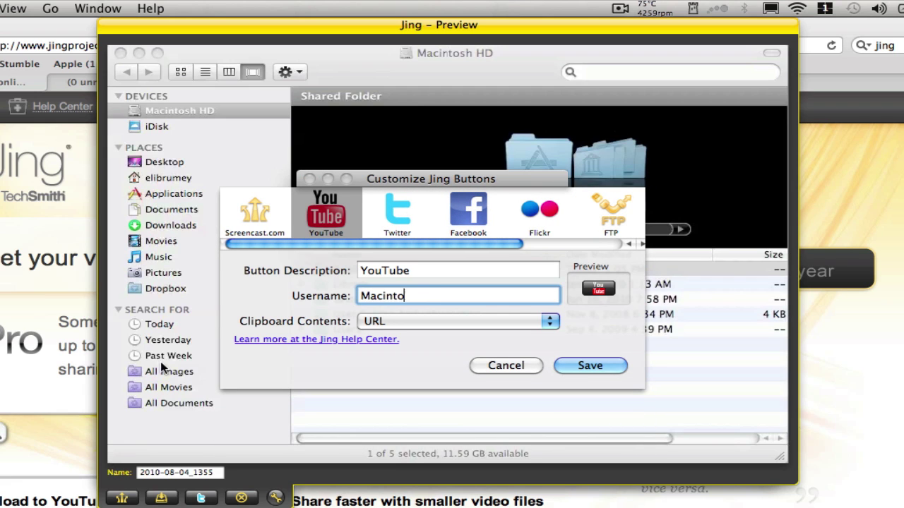
pyautogui.write('shTipz')
pyautogui.click(588, 365)
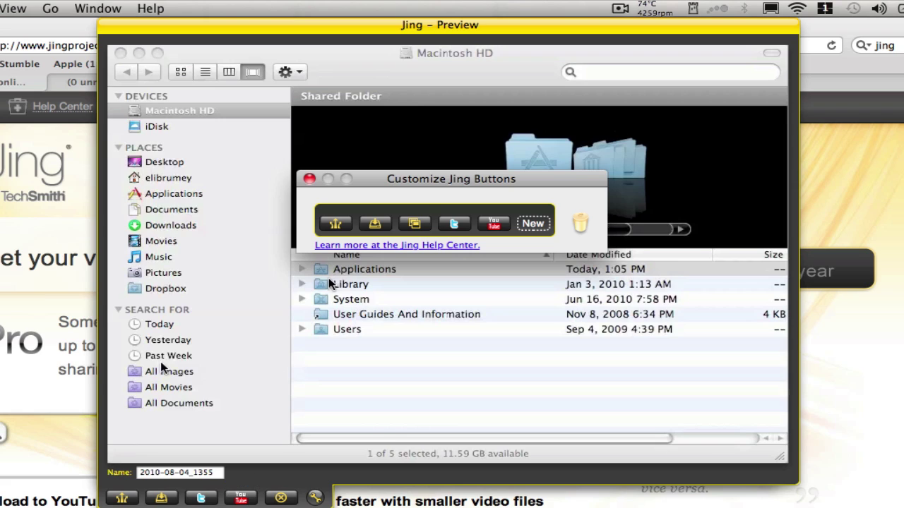
pyautogui.click(310, 179)
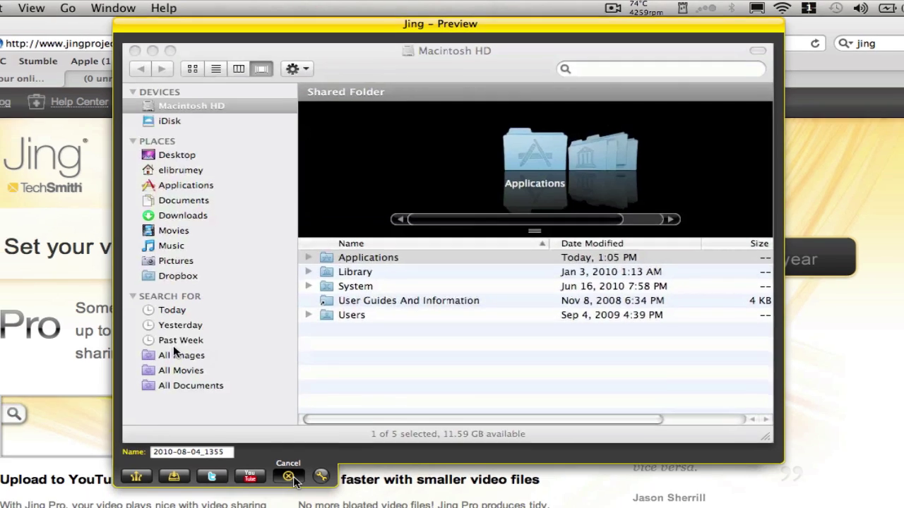
# Close the Jing preview and scroll Safari's Jing Pro page down to the system requirements.
pyautogui.click(281, 498)
pyautogui.click(795, 117)
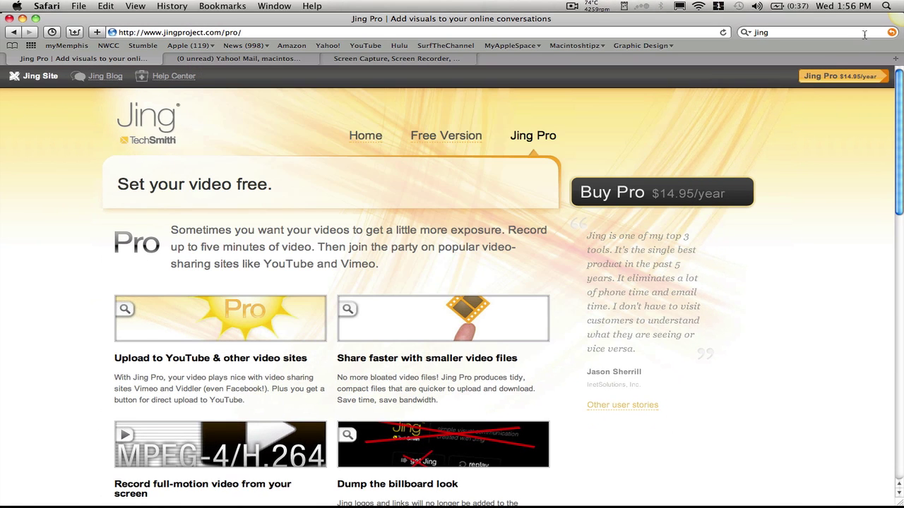
pyautogui.moveTo(900, 22)
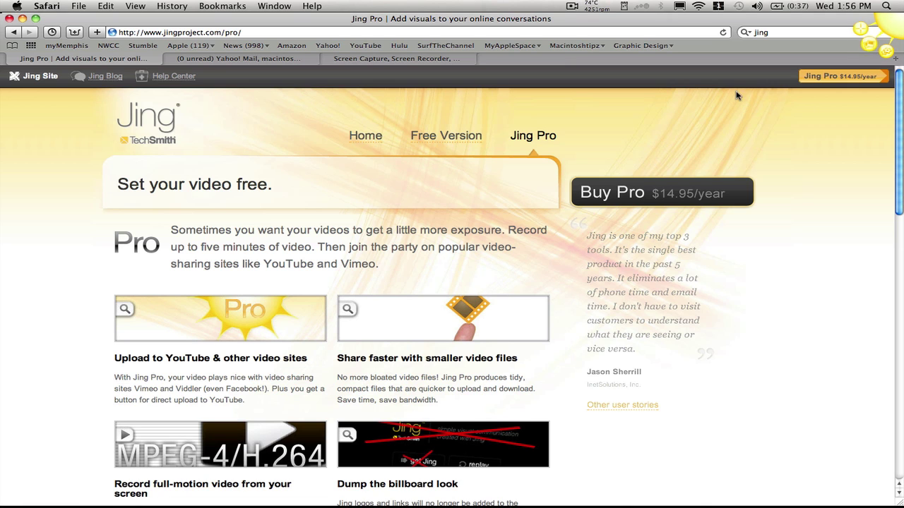
pyautogui.scroll(-5, 51, 255)
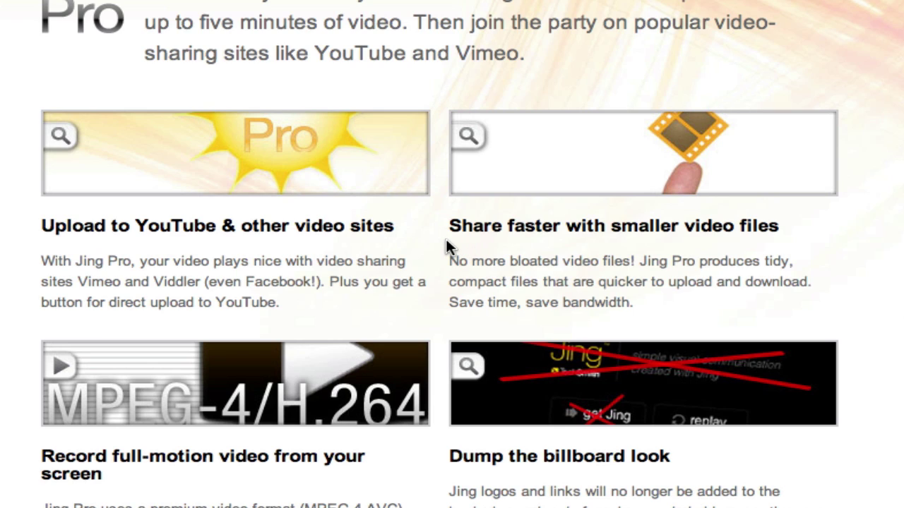
pyautogui.scroll(-1, 24, 258)
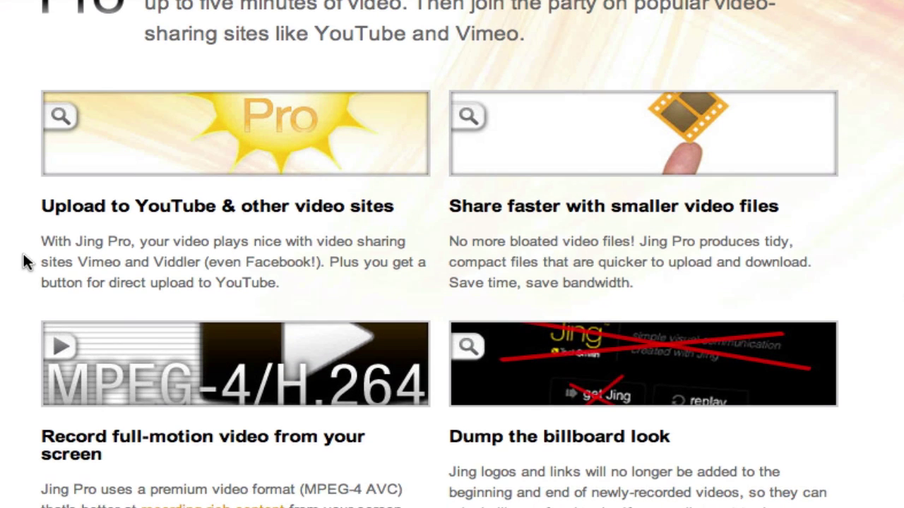
pyautogui.scroll(-5, 452, 254)
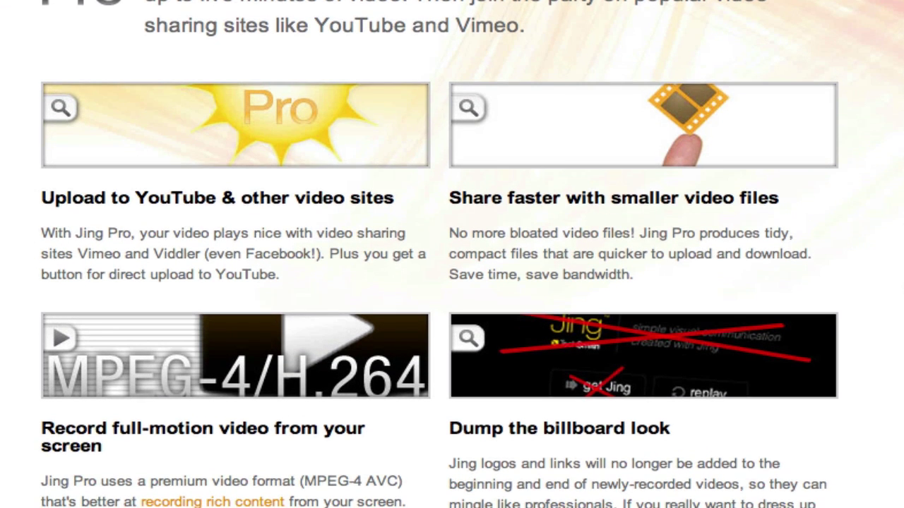
pyautogui.scroll(-2, 420, 165)
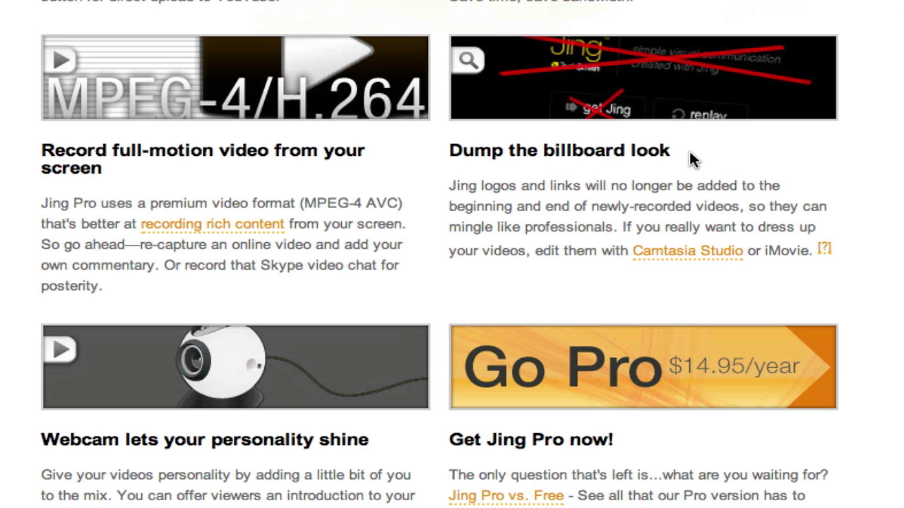
pyautogui.scroll(-3, 12, 205)
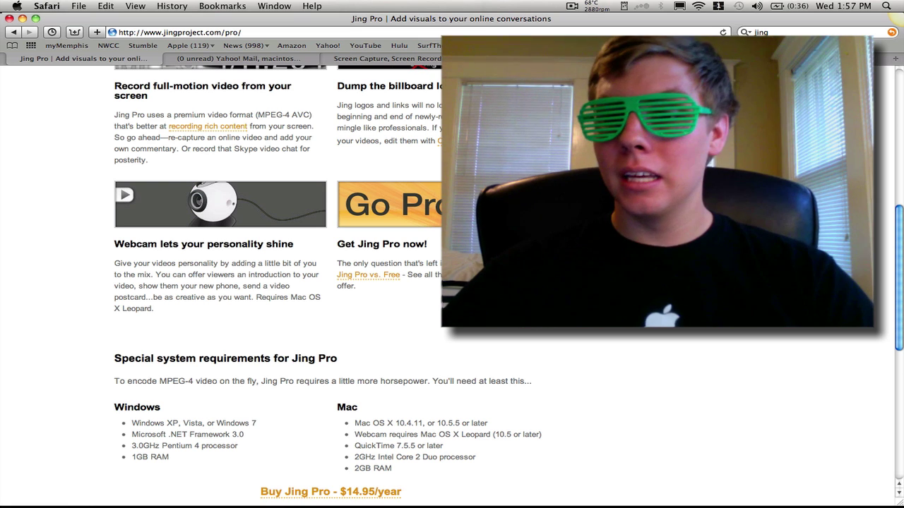
# Open Jing's History and open the jing logo capture in the editor.
pyautogui.click(891, 35)
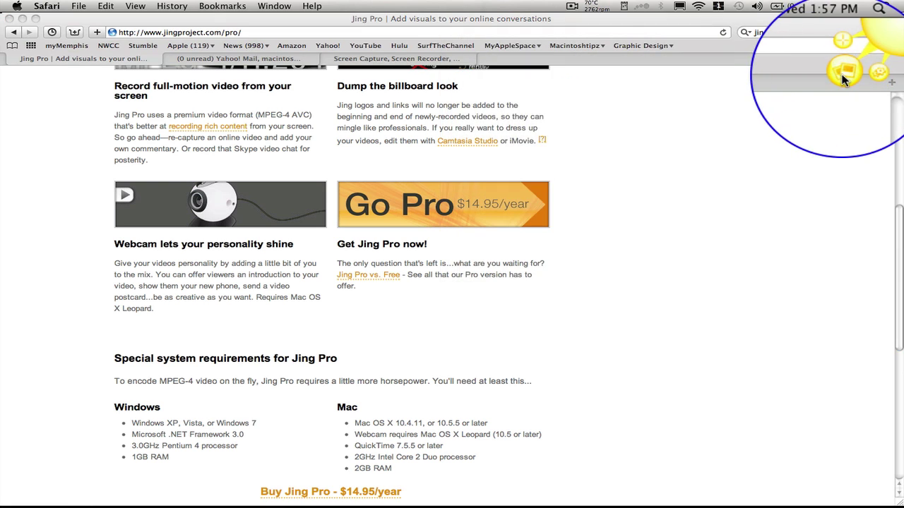
pyautogui.click(846, 76)
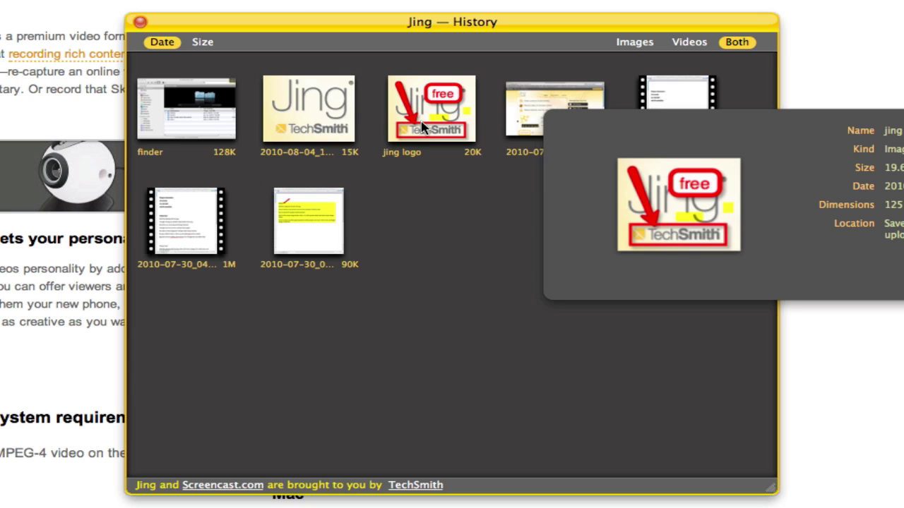
pyautogui.click(422, 127)
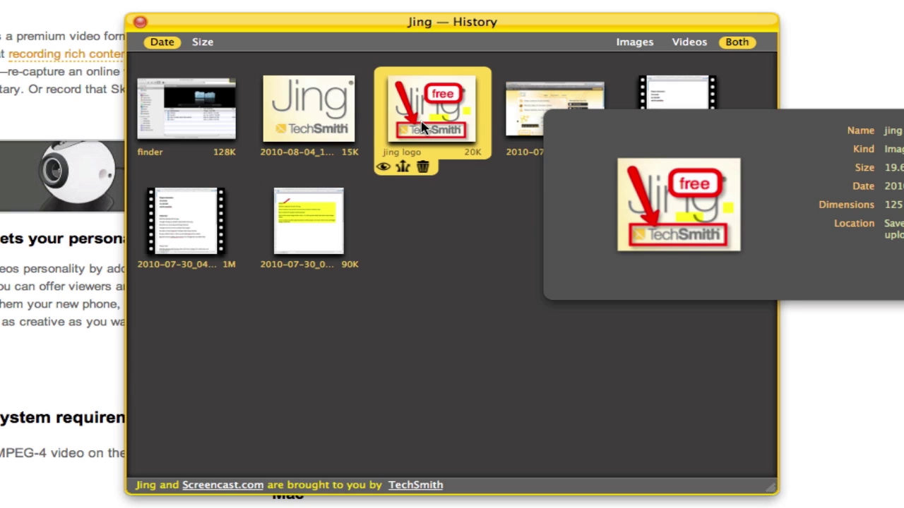
pyautogui.click(402, 167)
pyautogui.click(534, 156)
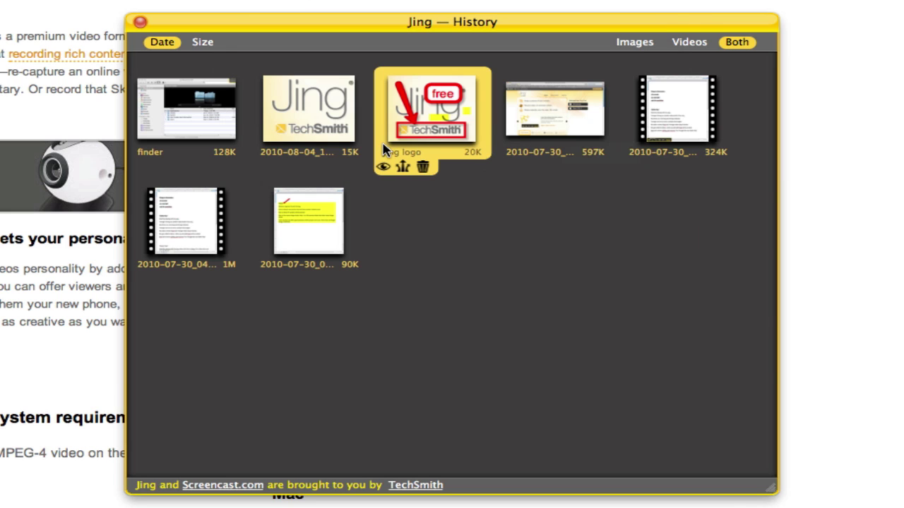
pyautogui.click(383, 168)
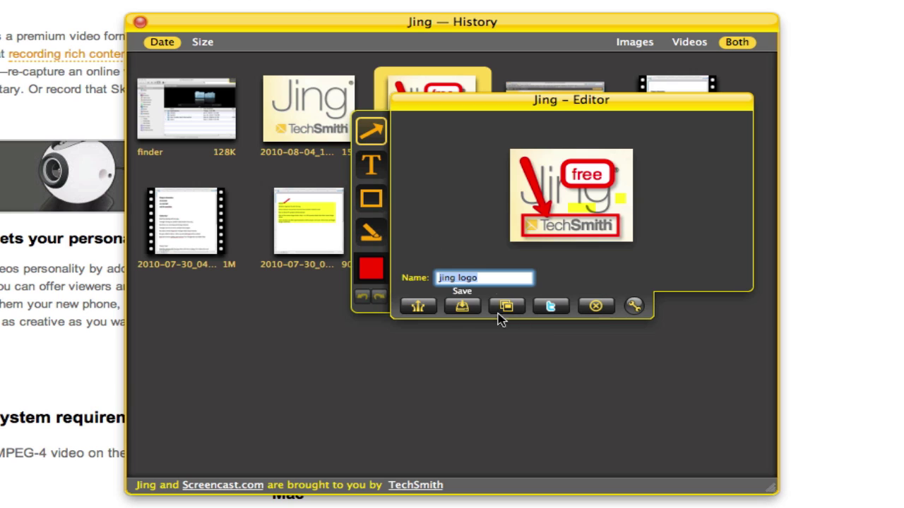
# Tweet the jing logo capture with the message 'jing demo'.
pyautogui.click(551, 306)
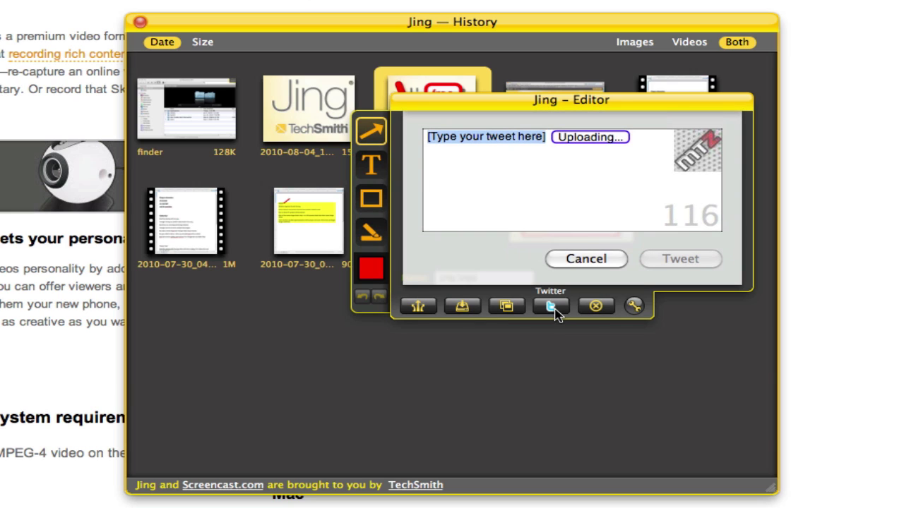
pyautogui.write('jin')
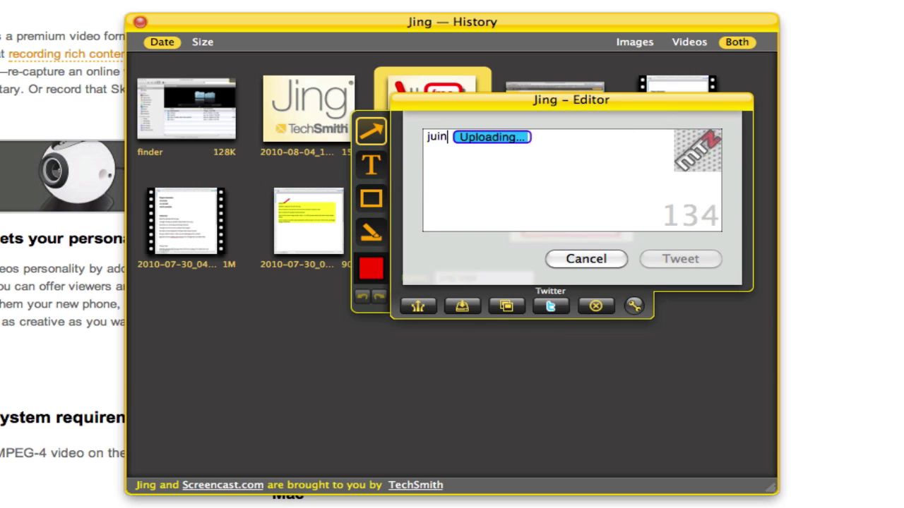
pyautogui.write('g demo http://bit.ly/ap8yXo')
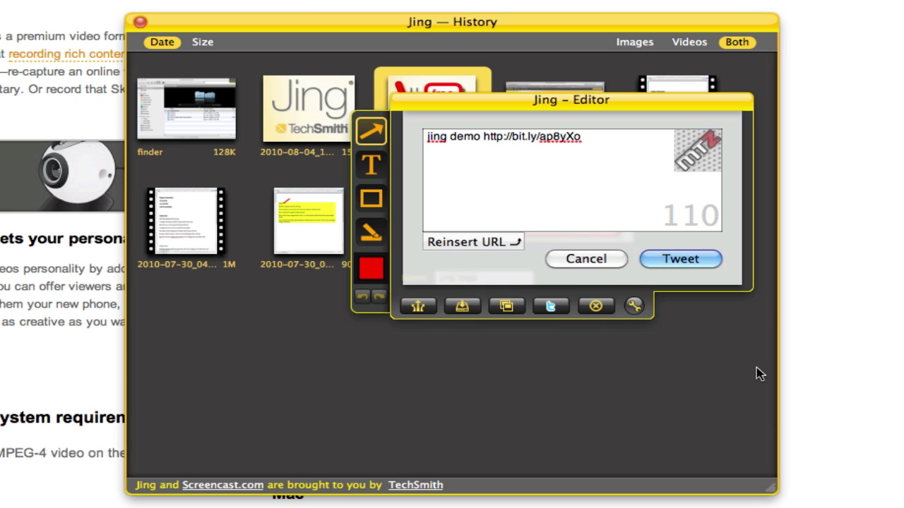
pyautogui.press('Return')
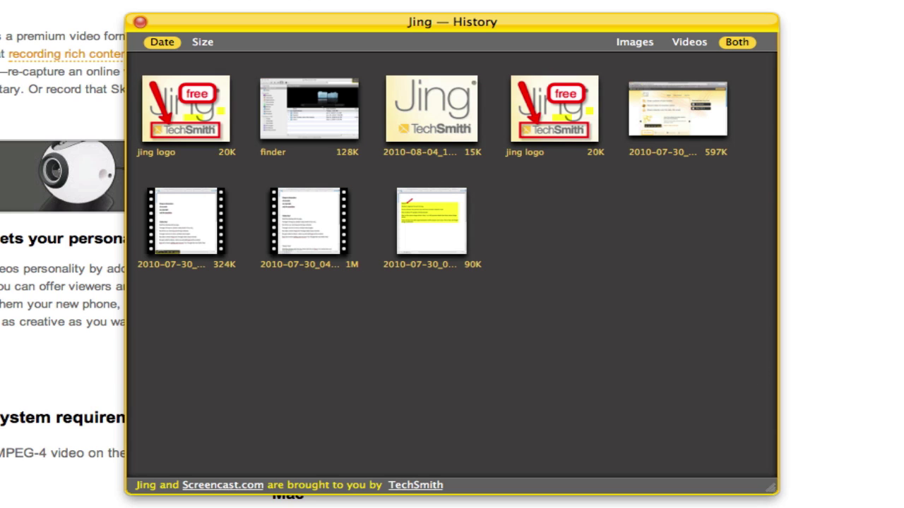
# Filter the history by videos, images, then all, and toggle sorting between size and date.
pyautogui.click(690, 44)
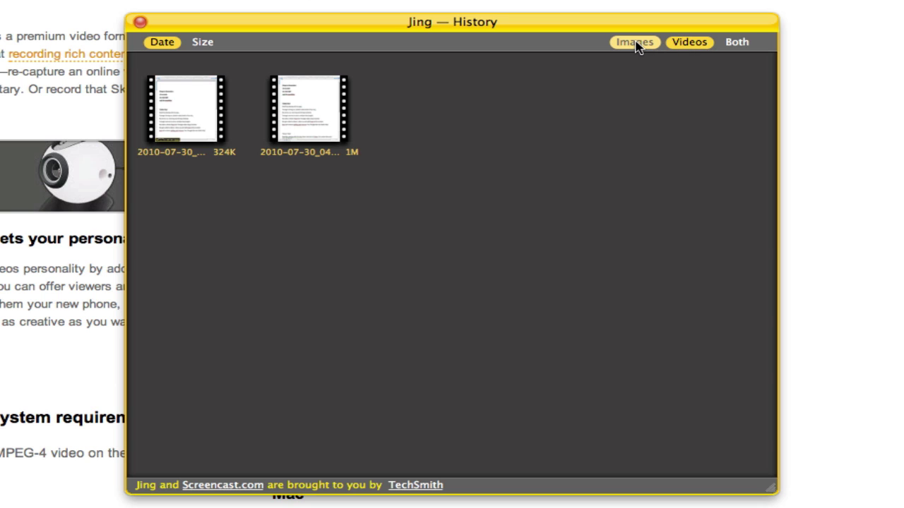
pyautogui.click(635, 44)
pyautogui.click(691, 44)
pyautogui.click(734, 42)
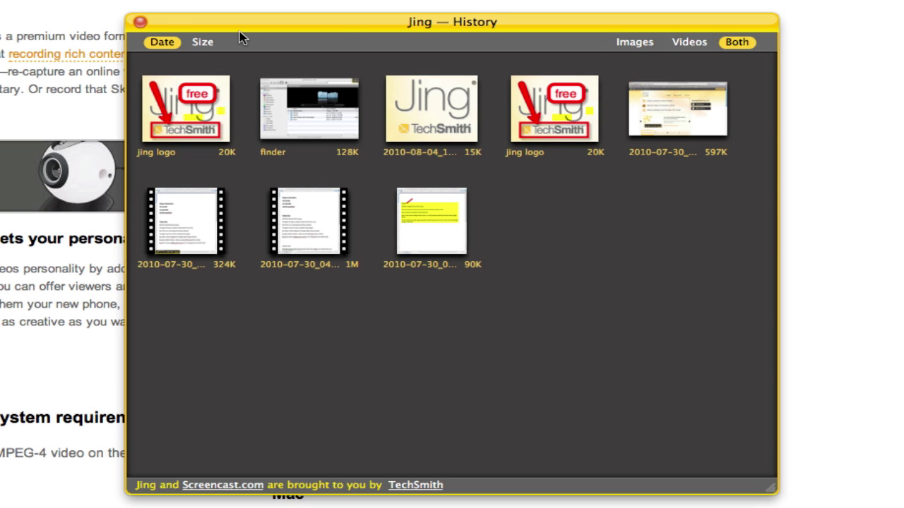
pyautogui.click(201, 44)
pyautogui.click(162, 43)
pyautogui.click(201, 44)
pyautogui.click(162, 42)
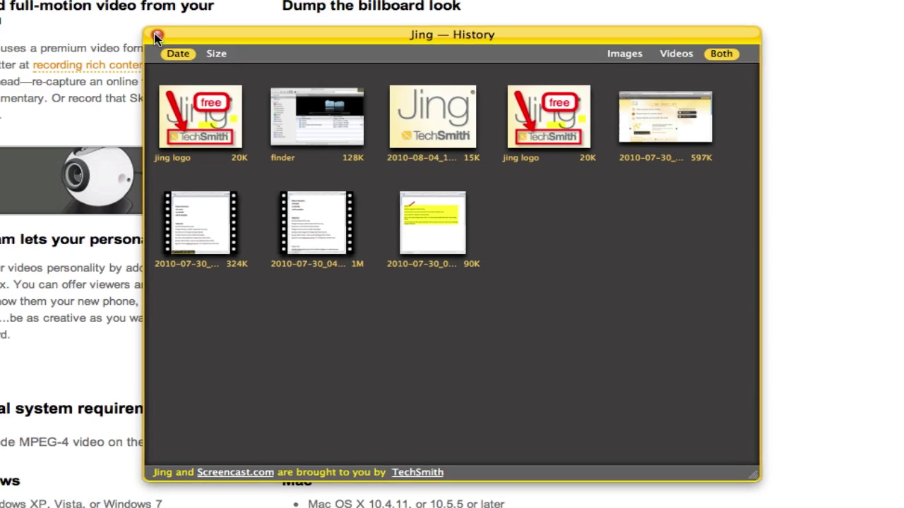
# Close History and set Jing's capture hotkey to ⌘J, keeping MPEG-4 video format.
pyautogui.click(157, 35)
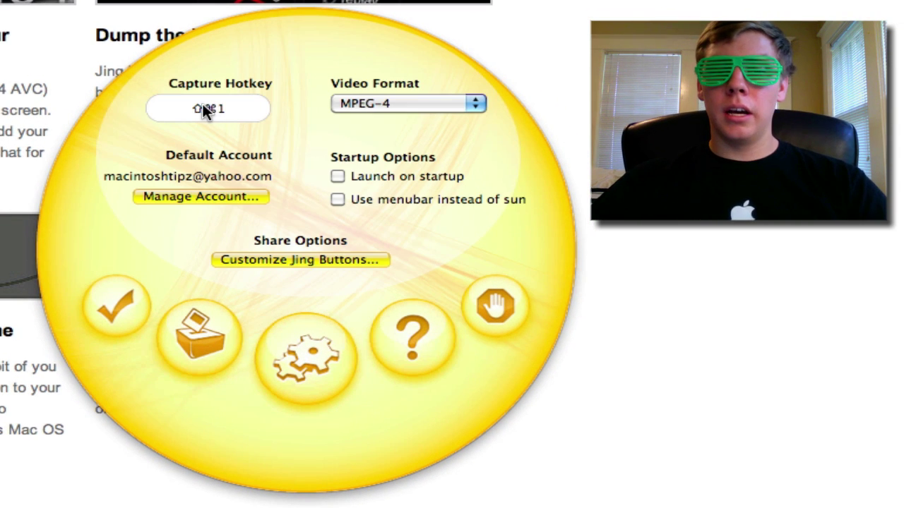
pyautogui.click(209, 109)
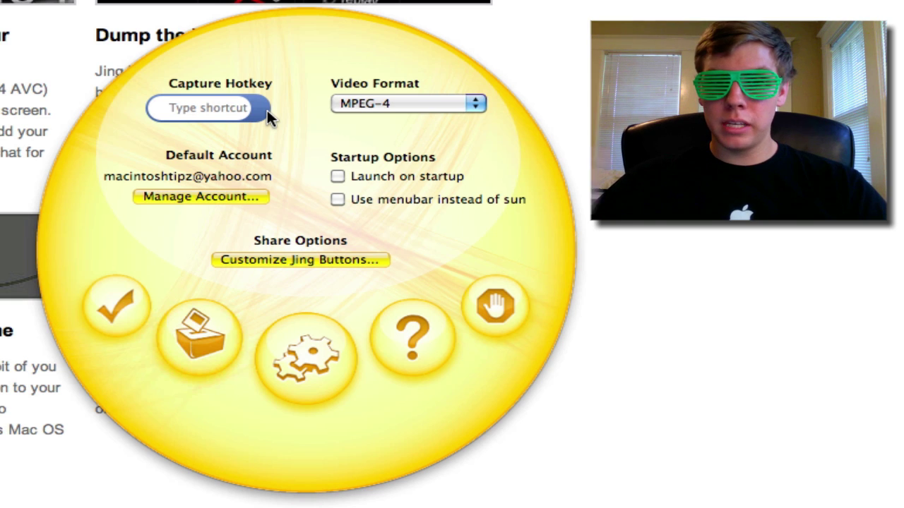
pyautogui.press('super+j')
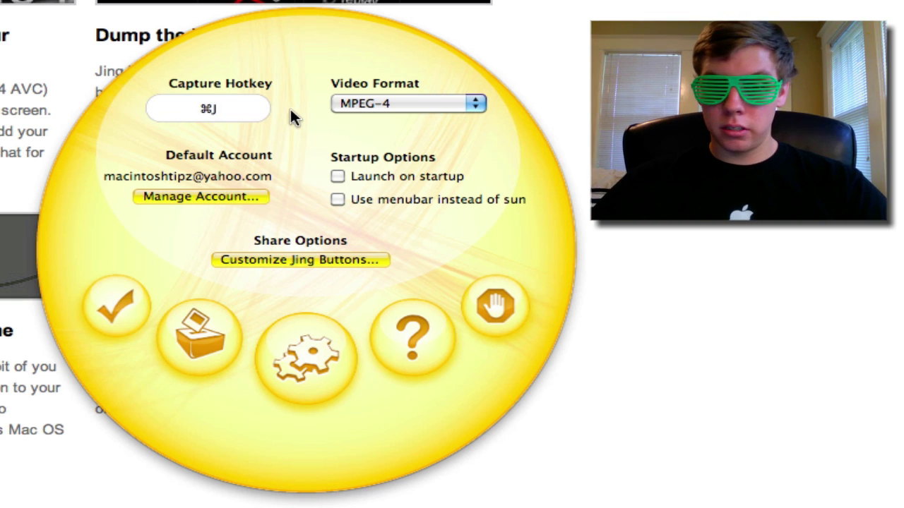
pyautogui.click(347, 106)
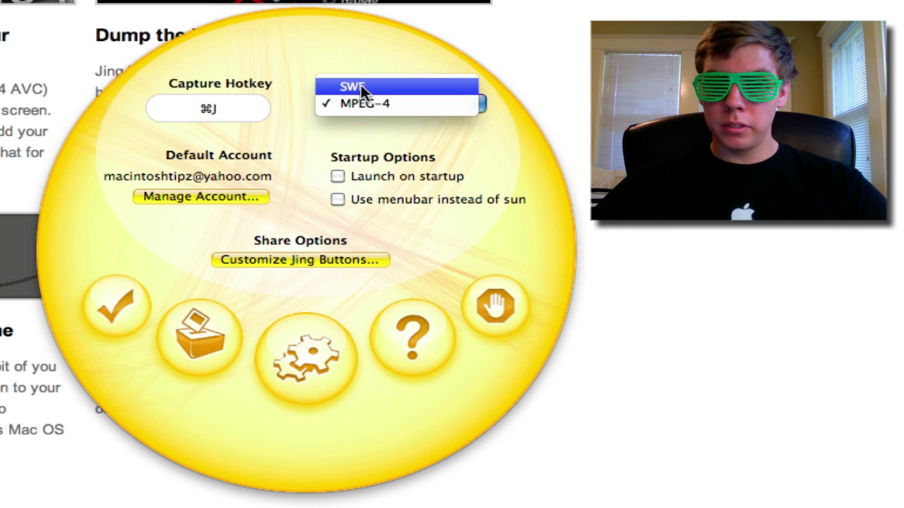
pyautogui.click(342, 104)
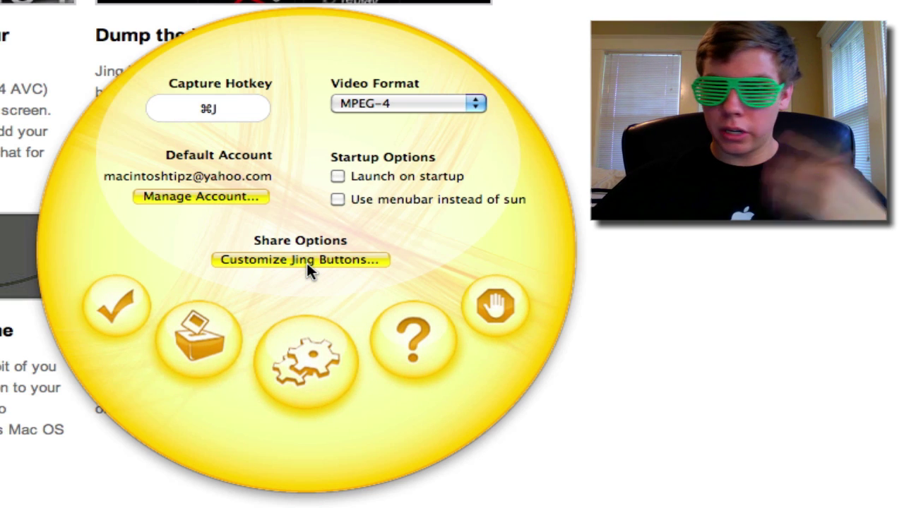
pyautogui.click(103, 310)
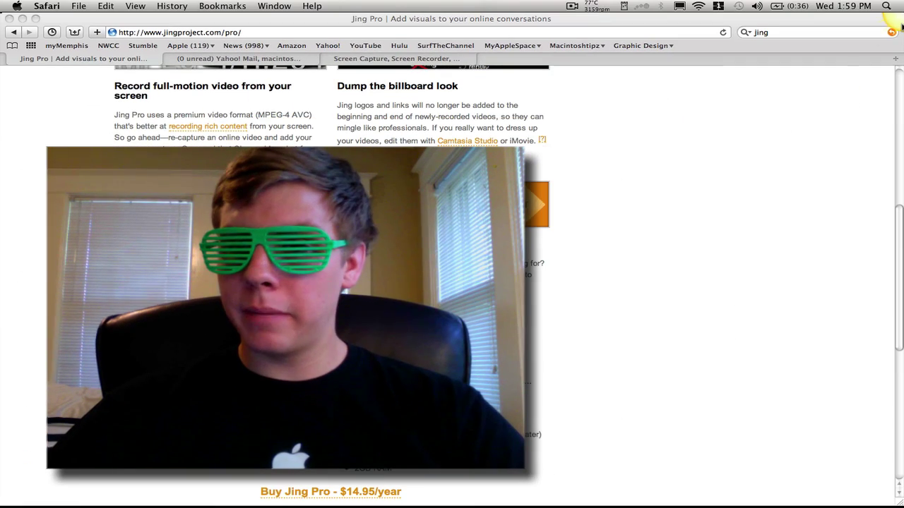
# Start a Jing capture over the Jing Pro page, briefly toggling Exposé window and desktop views.
pyautogui.click(853, 30)
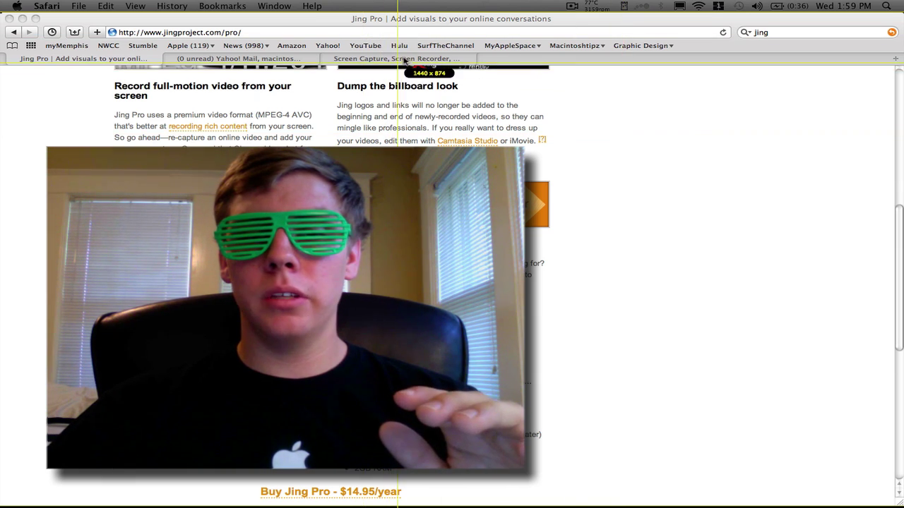
pyautogui.press('F9')
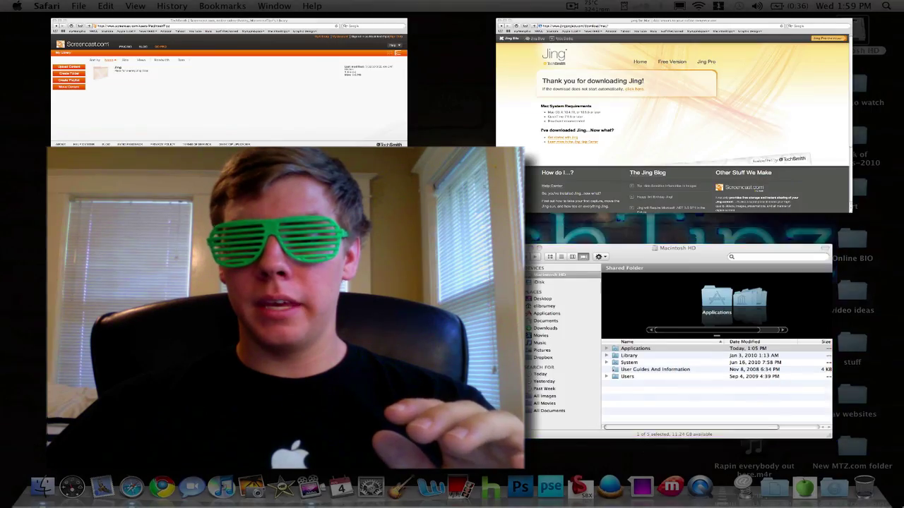
pyautogui.press('F9')
pyautogui.press('F11')
pyautogui.press('F11')
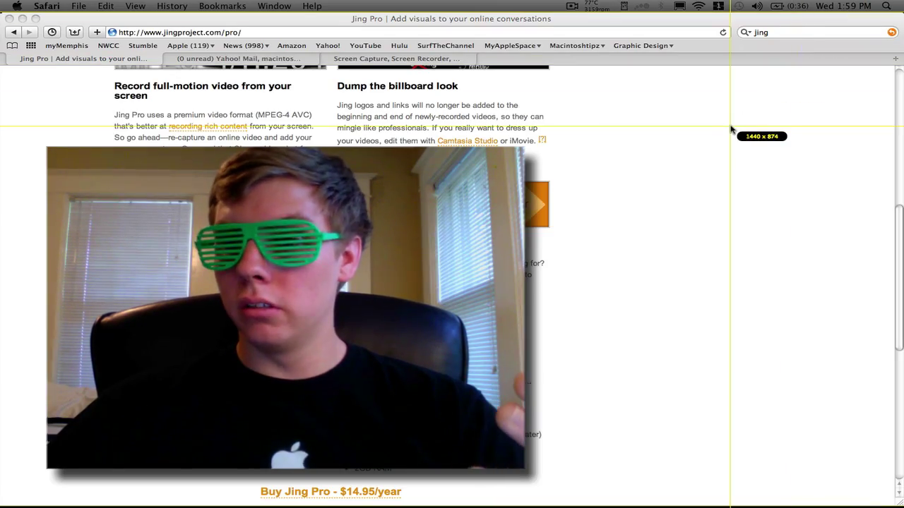